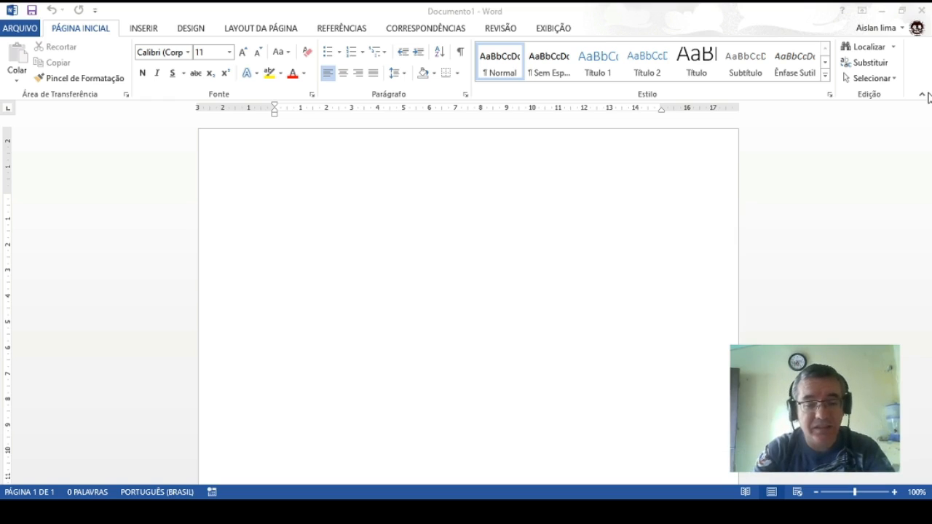
Activate the blank document and look through the ribbon tabs and File view, including Export.
{"action": "left_click", "coordinate": [866, 217]}
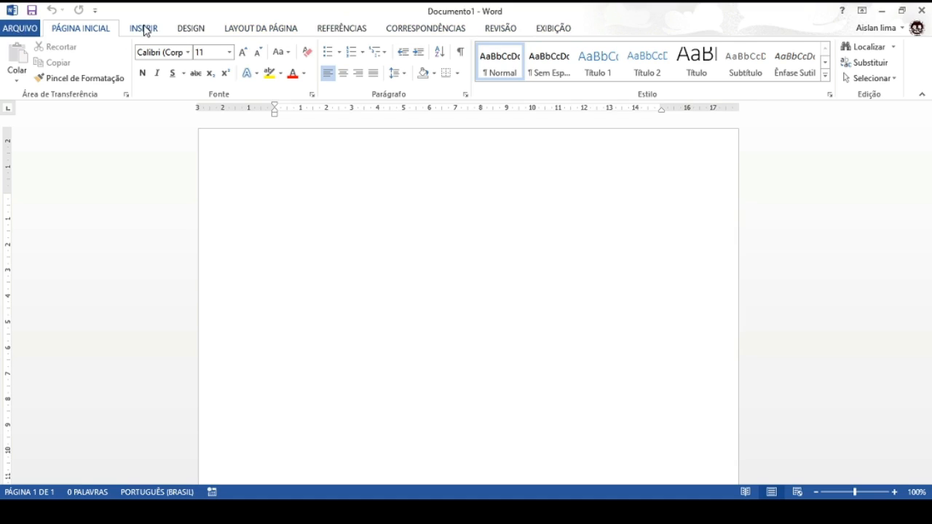
{"action": "left_click", "coordinate": [145, 28]}
{"action": "left_click", "coordinate": [191, 29]}
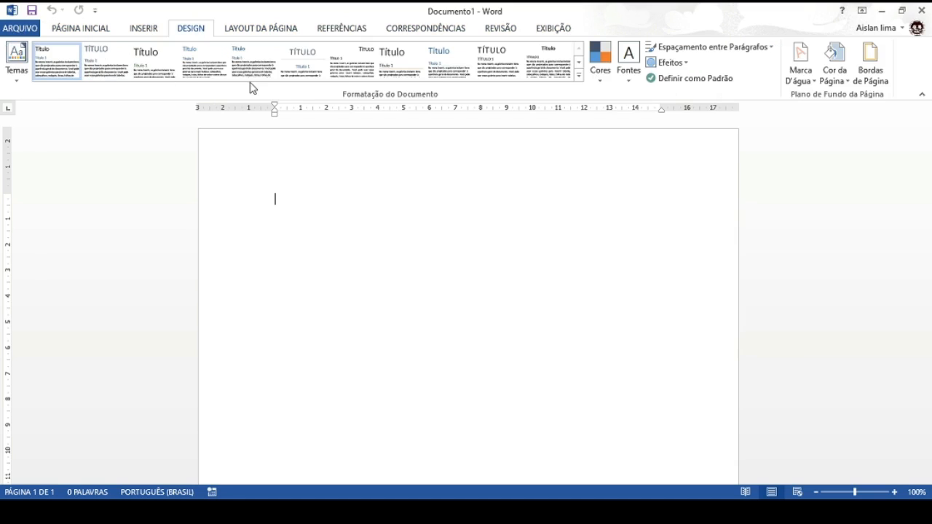
{"action": "left_click", "coordinate": [58, 34]}
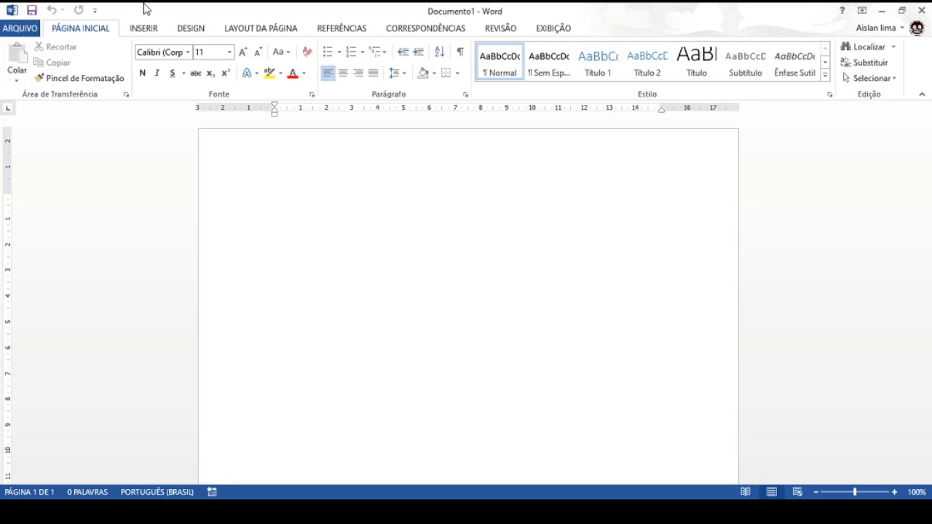
{"action": "left_click", "coordinate": [20, 29]}
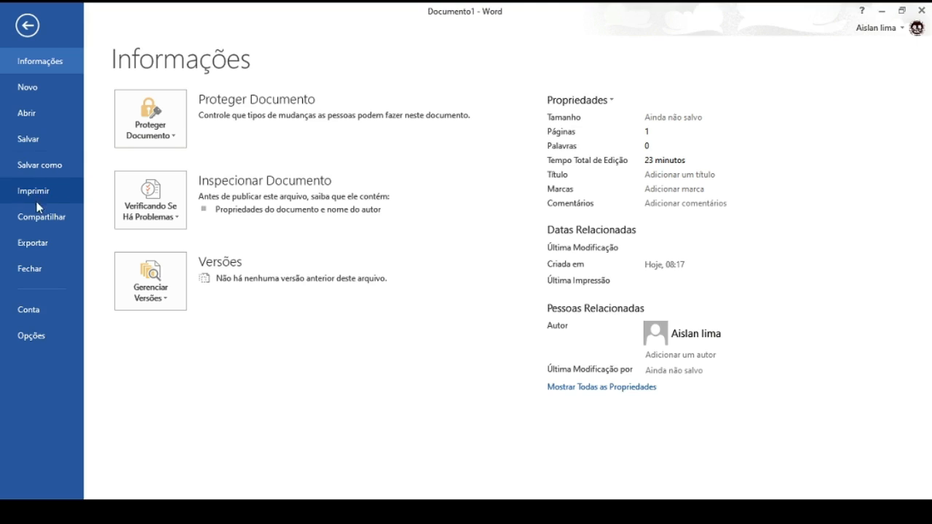
{"action": "left_click", "coordinate": [31, 247]}
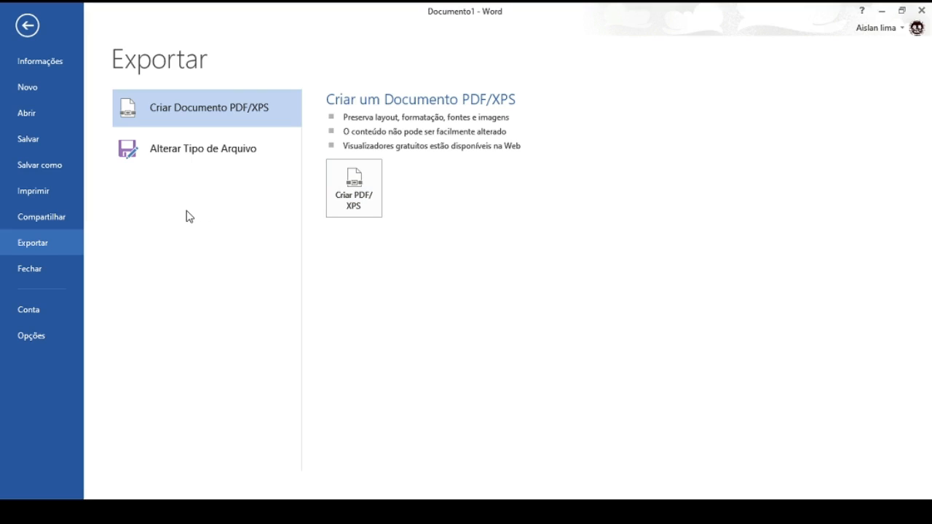
{"action": "left_click", "coordinate": [27, 26]}
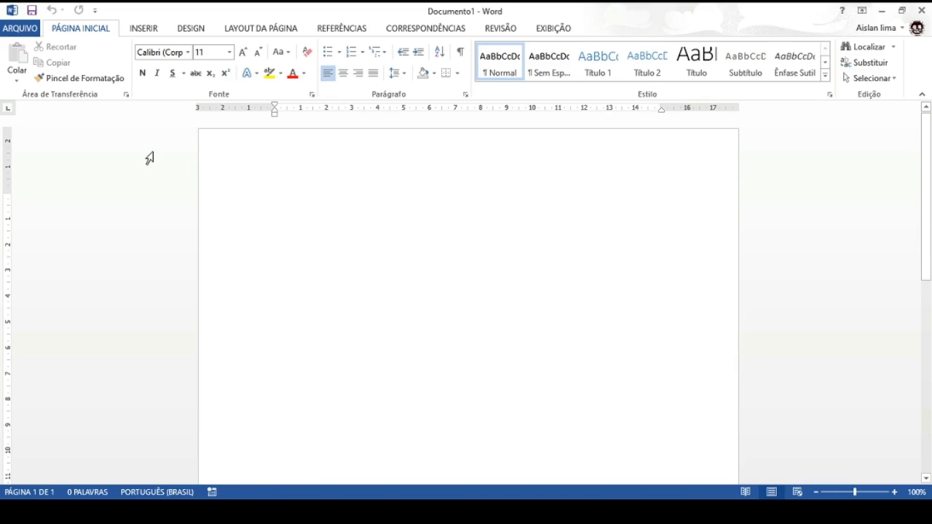
{"action": "left_click", "coordinate": [18, 29]}
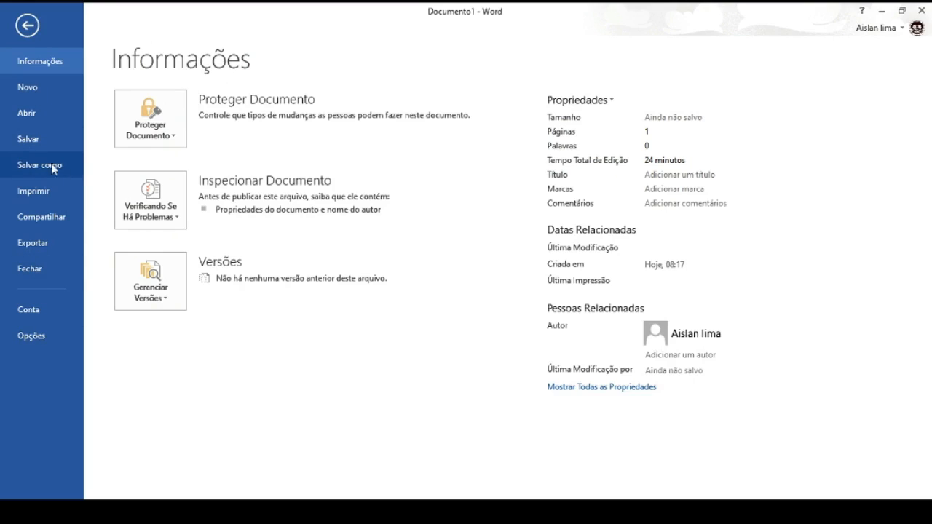
{"action": "left_click", "coordinate": [27, 27]}
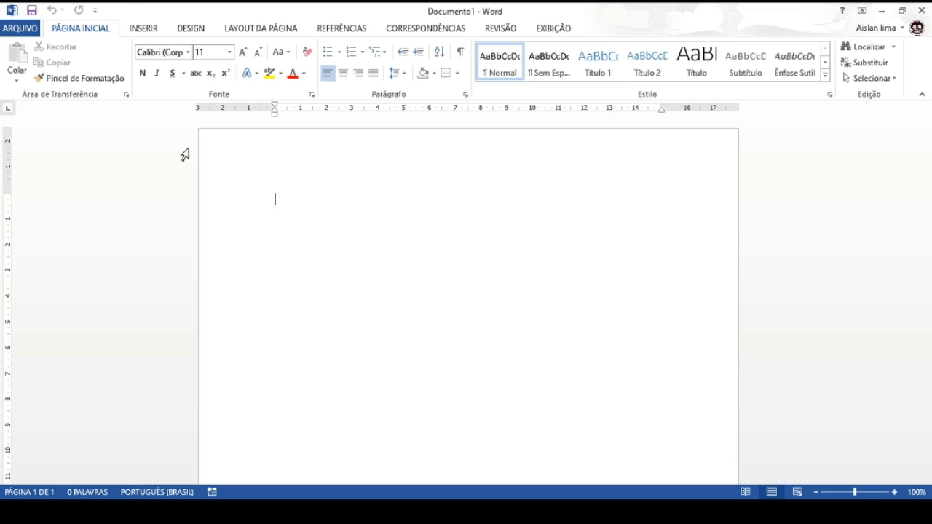
{"action": "left_click", "coordinate": [27, 29]}
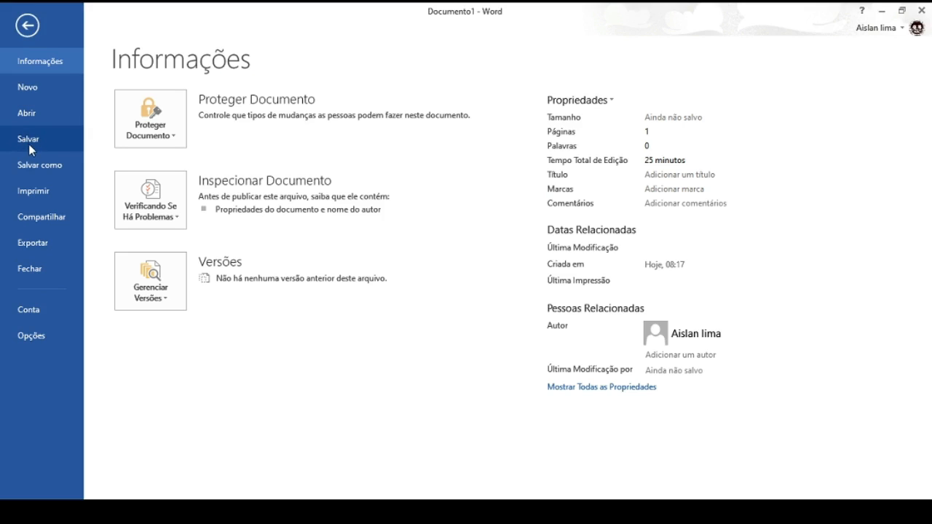
{"action": "left_click", "coordinate": [28, 28]}
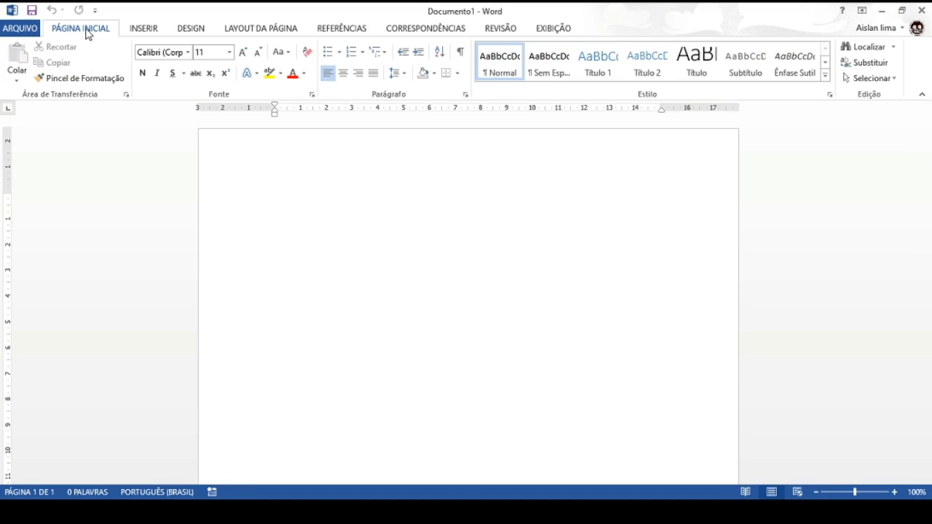
Browse the Insert, Design and Page Layout ribbon tabs, returning to Home each time.
{"action": "left_click", "coordinate": [141, 30]}
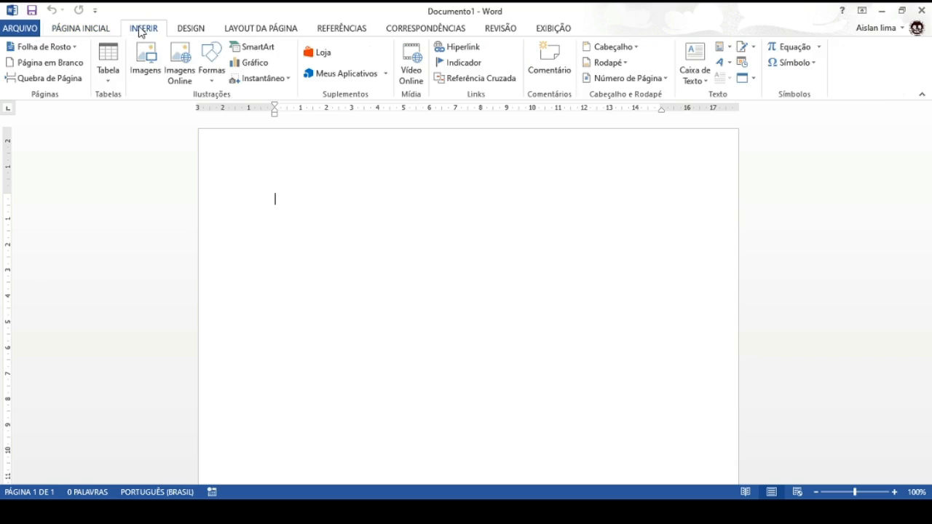
{"action": "left_click", "coordinate": [191, 29]}
{"action": "left_click", "coordinate": [261, 31]}
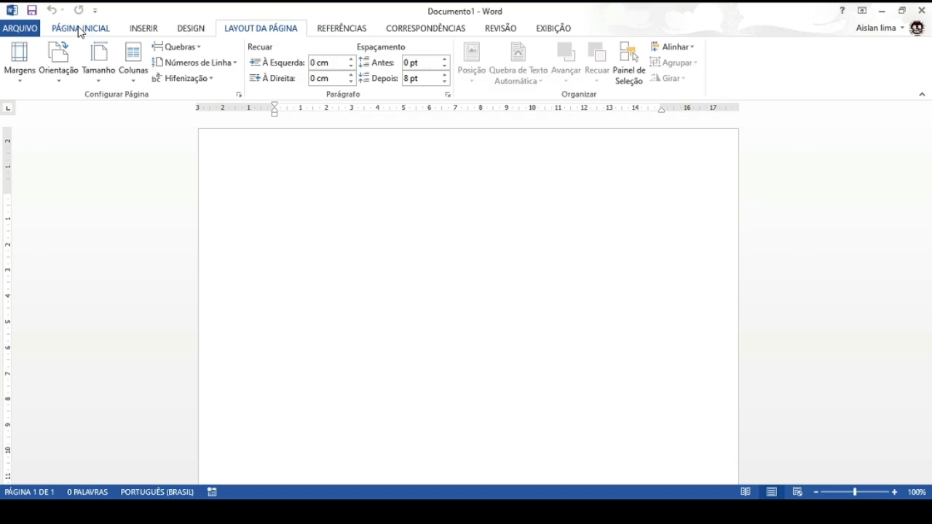
{"action": "left_click", "coordinate": [80, 31]}
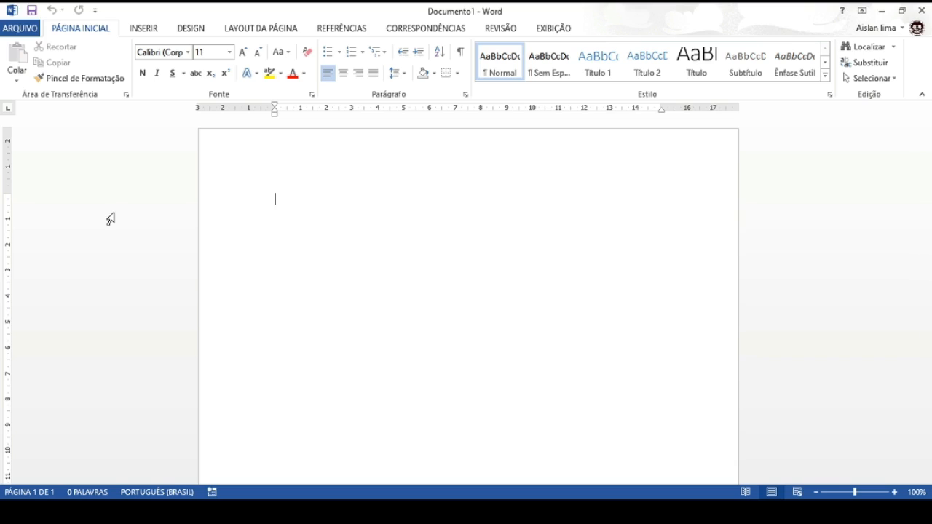
{"action": "left_click", "coordinate": [151, 30]}
{"action": "left_click", "coordinate": [186, 27]}
{"action": "left_click", "coordinate": [230, 28]}
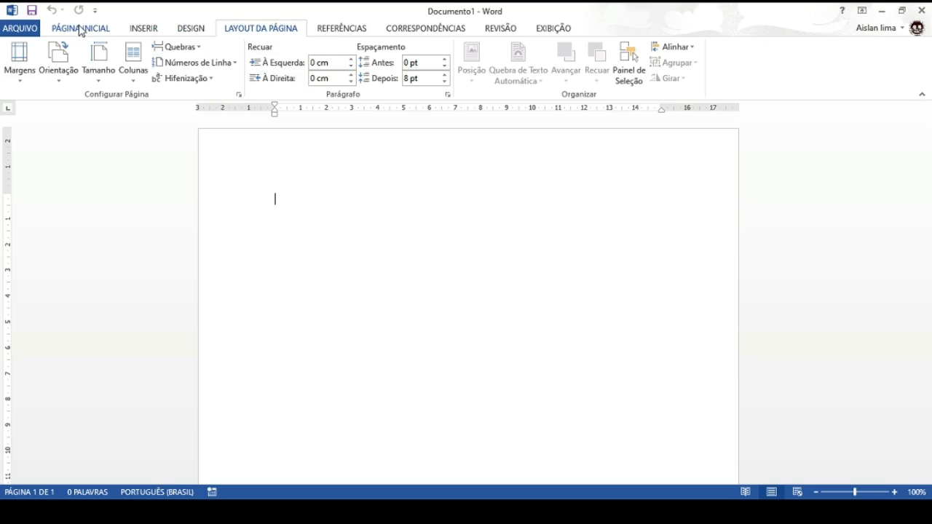
{"action": "left_click", "coordinate": [83, 29]}
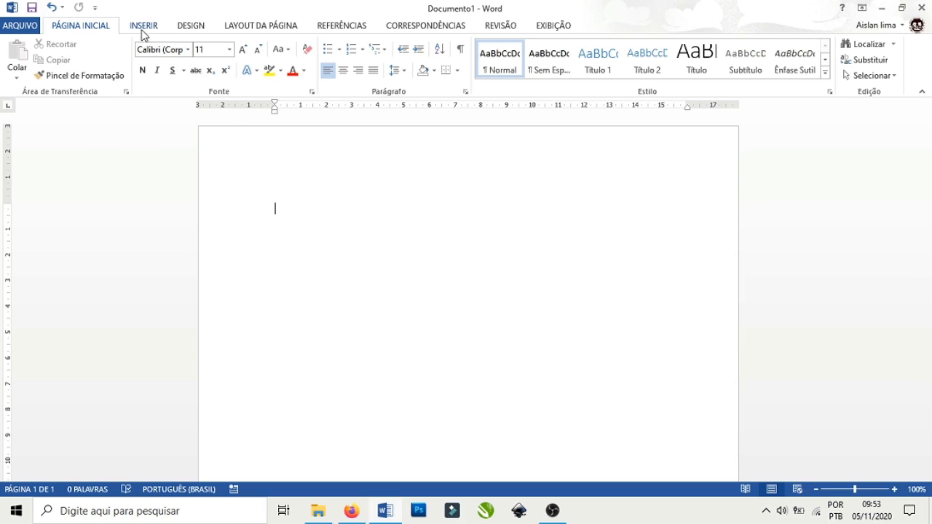
Set the paper size to A4 from Page Layout's Tamanho list.
{"action": "left_click", "coordinate": [256, 30]}
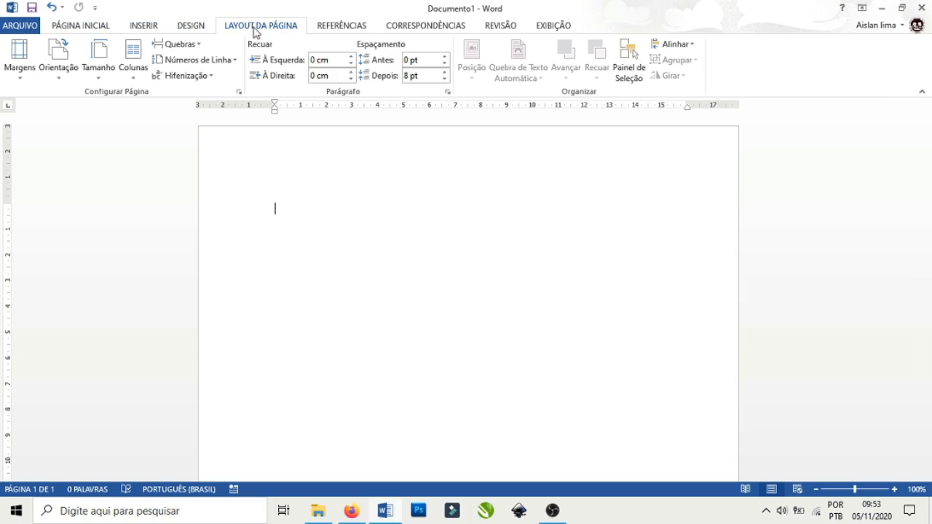
{"action": "left_click", "coordinate": [98, 65]}
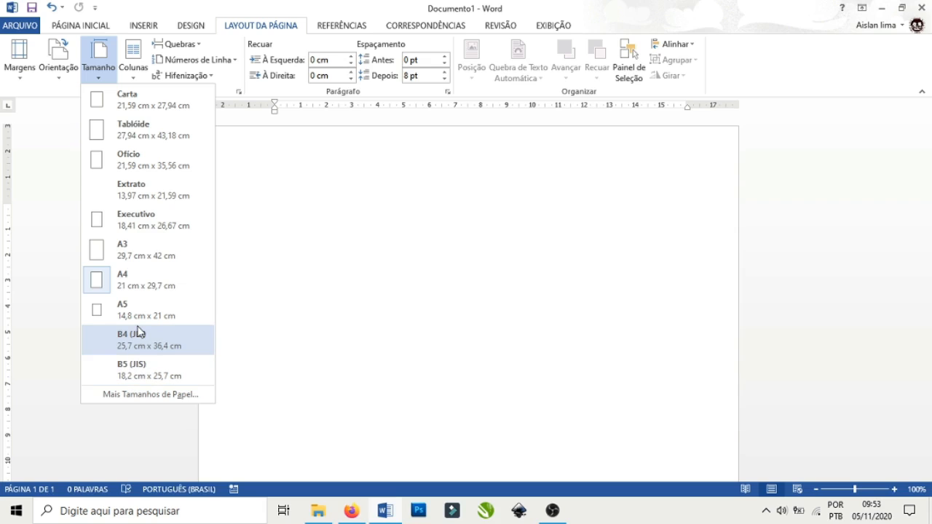
{"action": "left_click", "coordinate": [115, 285]}
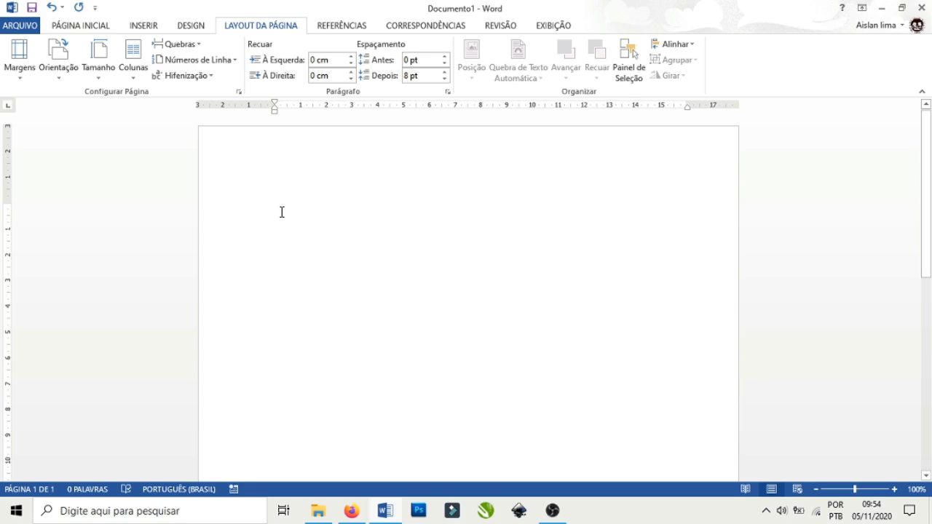
Type an uppercase 'A' on the page, replacing a mistyped lowercase 'a'.
{"action": "type", "text": "a"}
{"action": "key", "text": "BackSpace"}
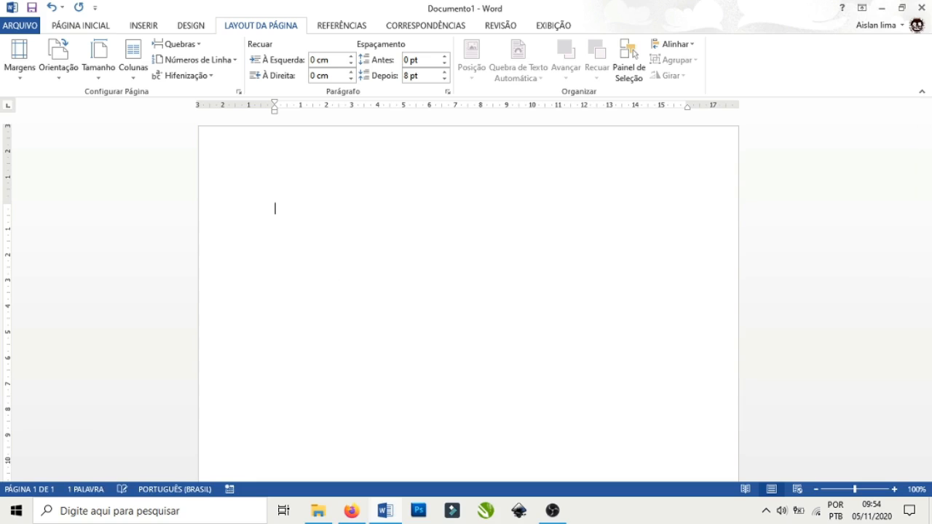
{"action": "type", "text": "A"}
Open Margens Personalizadas and review the 3 cm top and left margin fields.
{"action": "left_click", "coordinate": [20, 79]}
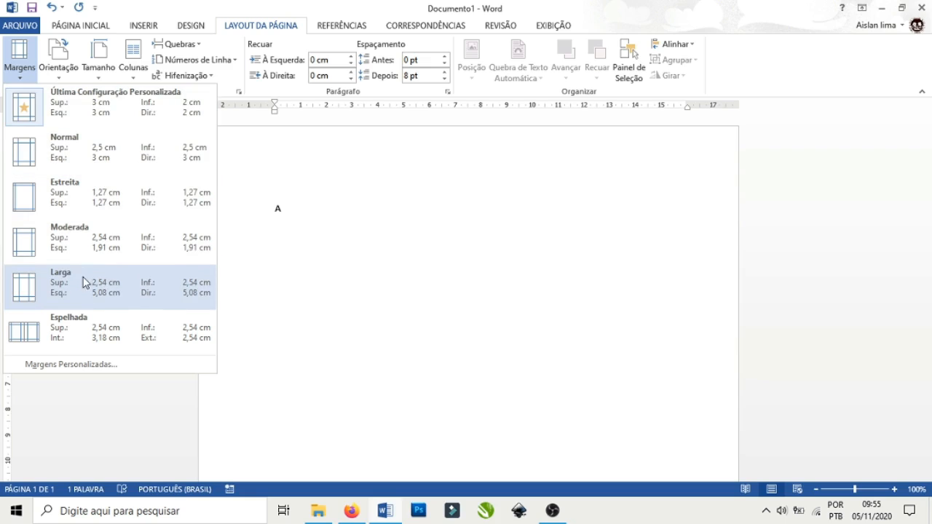
{"action": "left_click", "coordinate": [74, 366]}
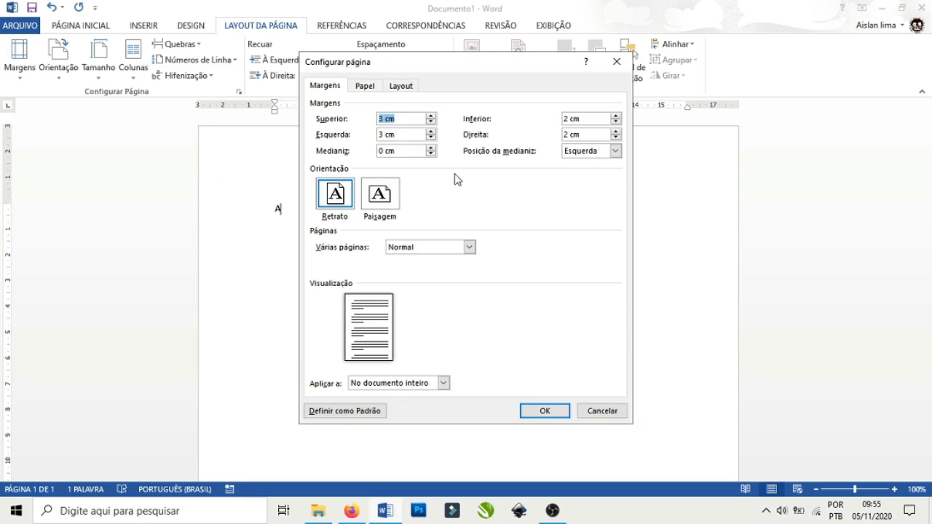
{"action": "left_click", "coordinate": [384, 118]}
{"action": "left_click", "coordinate": [380, 134]}
Apply the margins and type the school name, INFORMÁTICA BÁSICA and TÉCNICO CONTABILIDADE lines.
{"action": "left_click", "coordinate": [543, 412]}
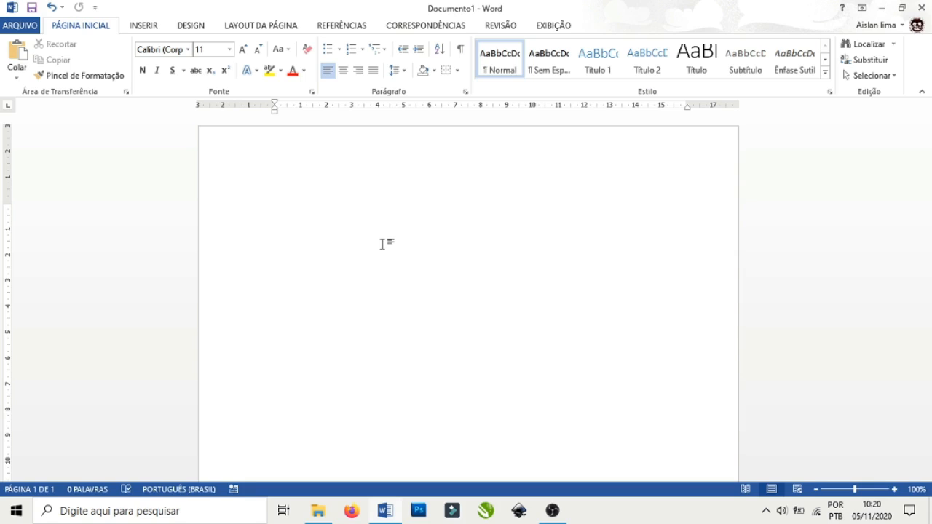
{"action": "type", "text": "EEEP"}
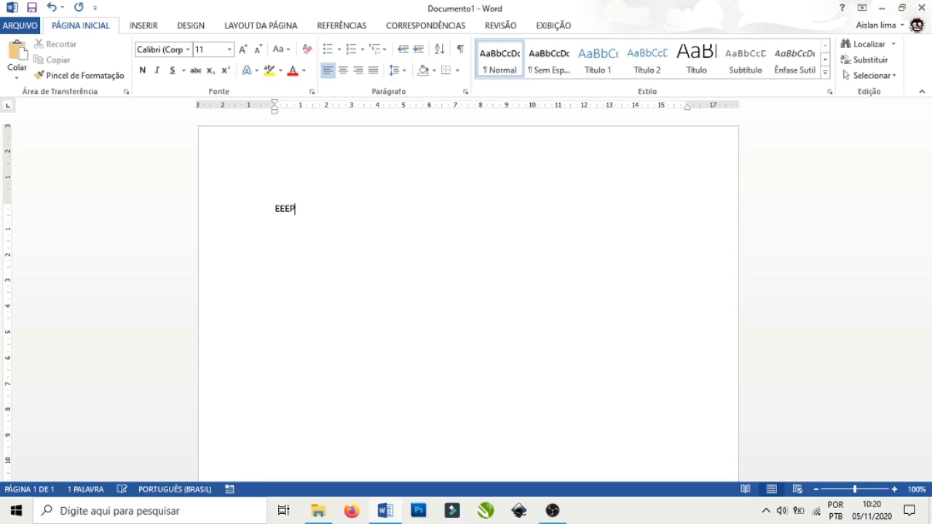
{"action": "type", "text": " DOUTOR JOSÉ"}
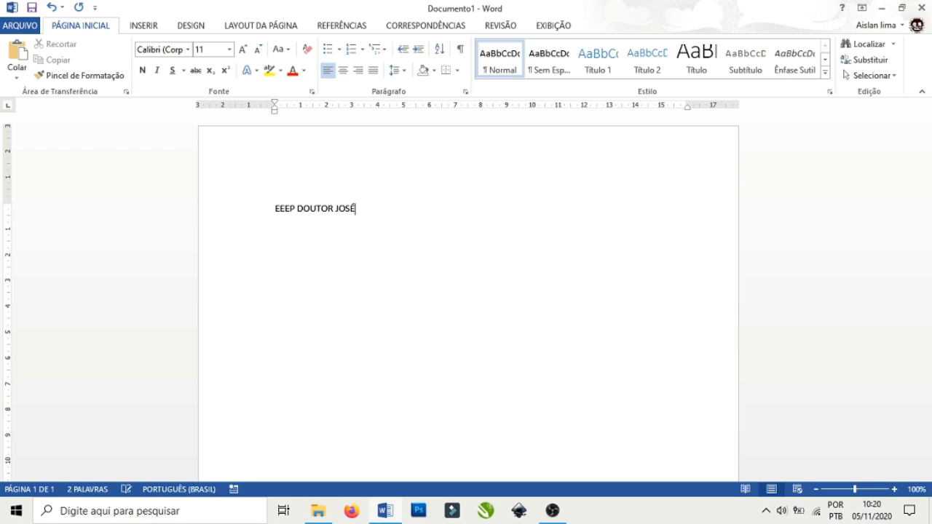
{"action": "type", "text": " IRAN COSTA"}
{"action": "type", "text": "INFORM"}
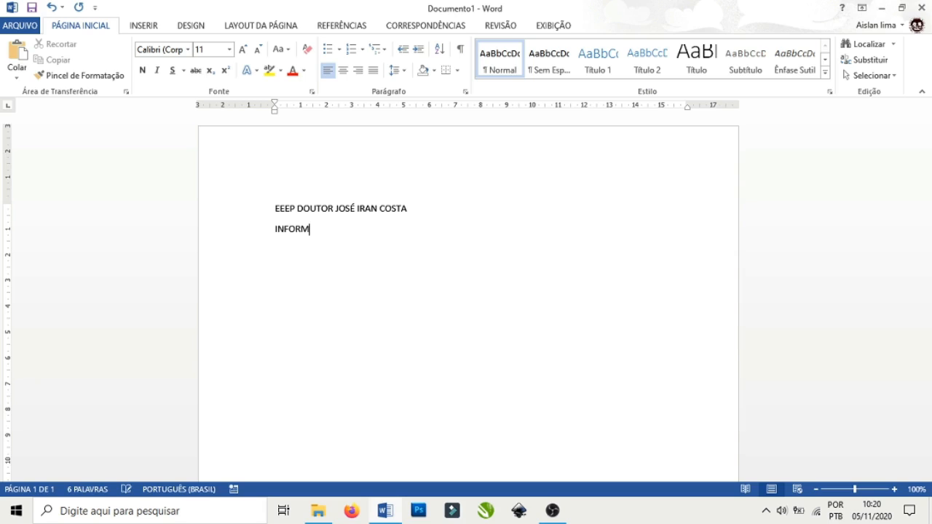
{"action": "type", "text": "ÁTICA BÁSICA"}
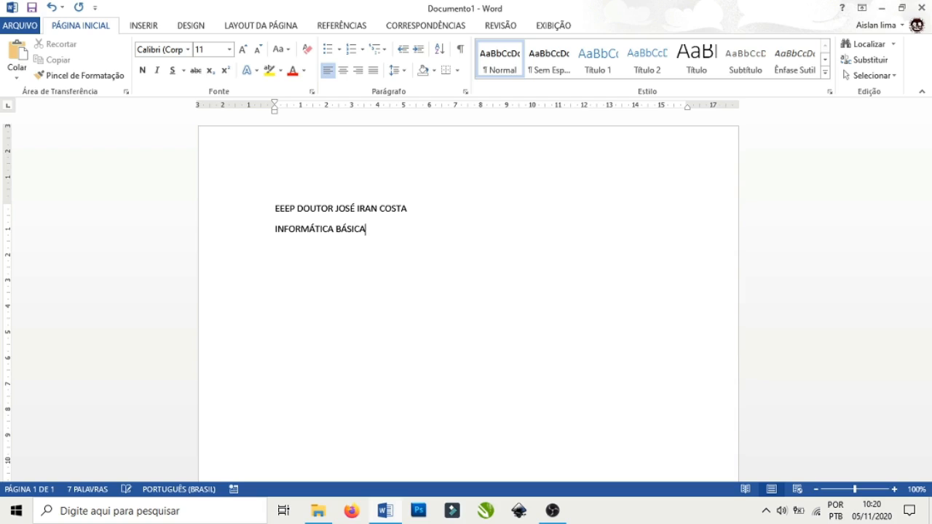
{"action": "key", "text": "Return"}
{"action": "type", "text": "TÉCNICO CON"}
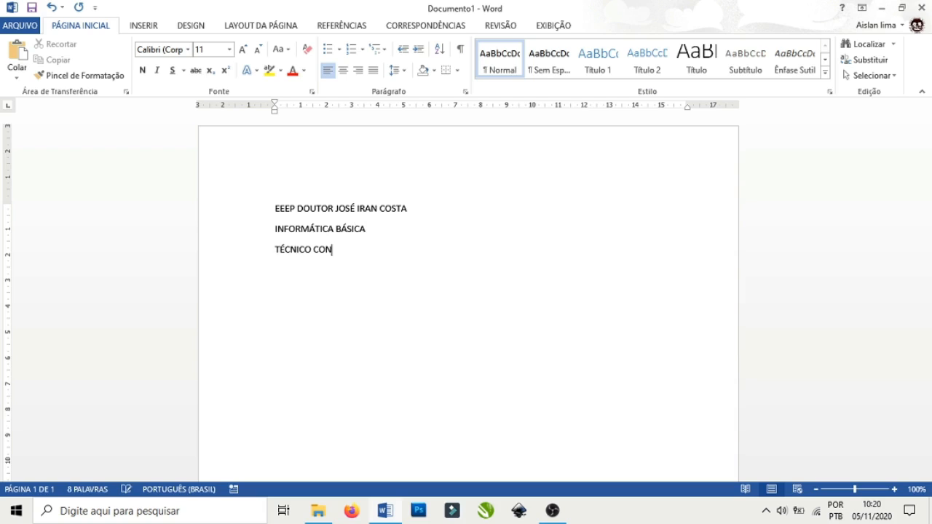
{"action": "type", "text": "TABILIDADE"}
Start a new line below TÉCNICO CONTABILIDADE and type the professor's full name.
{"action": "key", "text": "Return"}
{"action": "type", "text": "PROF"}
{"action": "type", "text": "OR"}
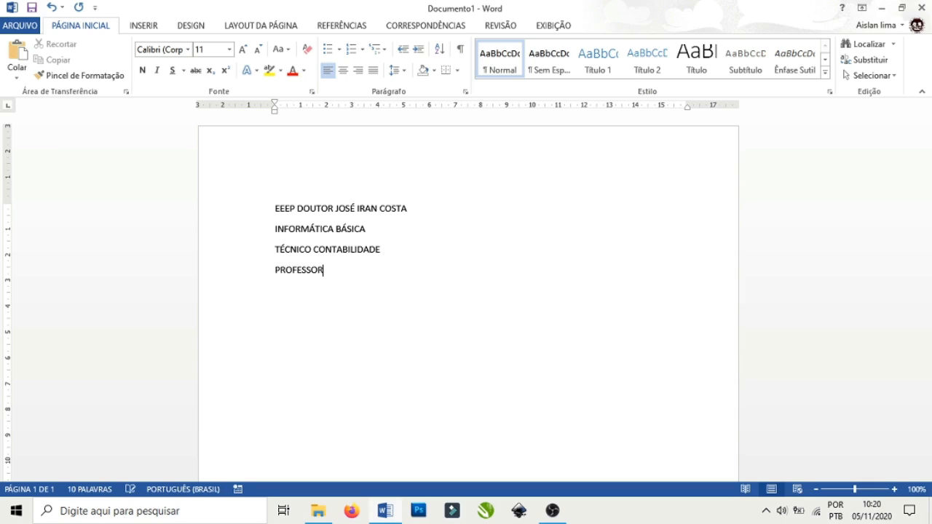
{"action": "type", "text": ":"}
{"action": "key", "text": "BackSpace"}
{"action": "key", "text": "BackSpace"}
{"action": "key", "text": "BackSpace"}
{"action": "key", "text": "BackSpace"}
{"action": "key", "text": "BackSpace"}
{"action": "key", "text": "BackSpace"}
{"action": "key", "text": "BackSpace"}
{"action": "key", "text": "BackSpace"}
{"action": "key", "text": "BackSpace"}
{"action": "key", "text": "BackSpace"}
{"action": "key", "text": "BackSpace"}
{"action": "key", "text": "Return"}
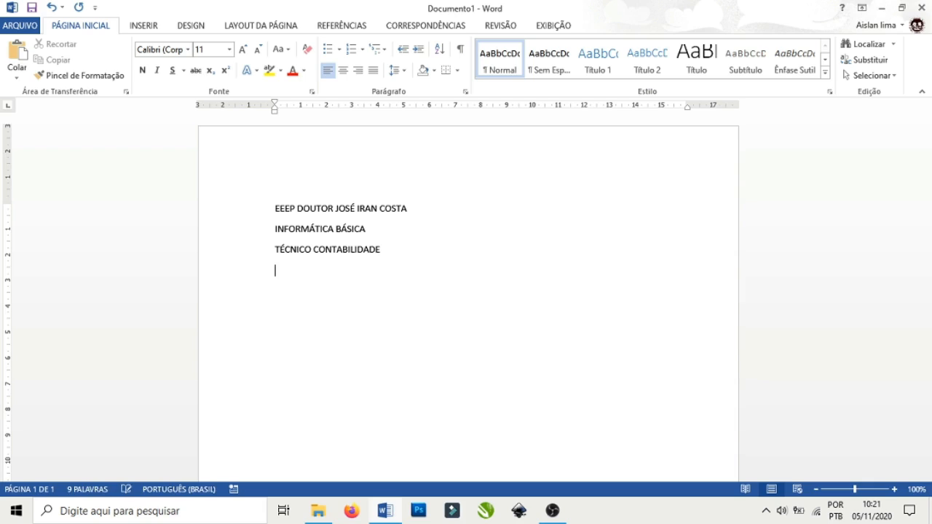
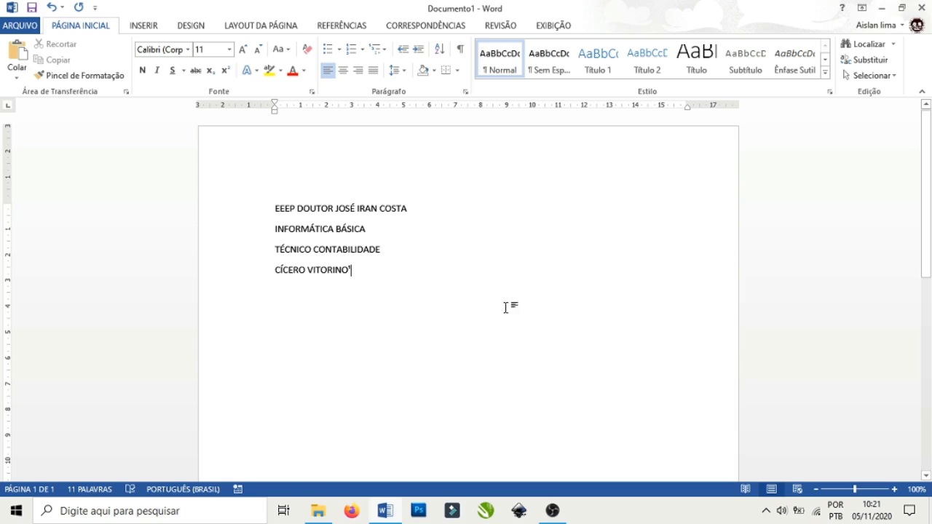
Zoom to 140%, delete the stray superscript and prefix the name with 'PROFESSOR:'.
{"action": "left_click", "coordinate": [894, 490]}
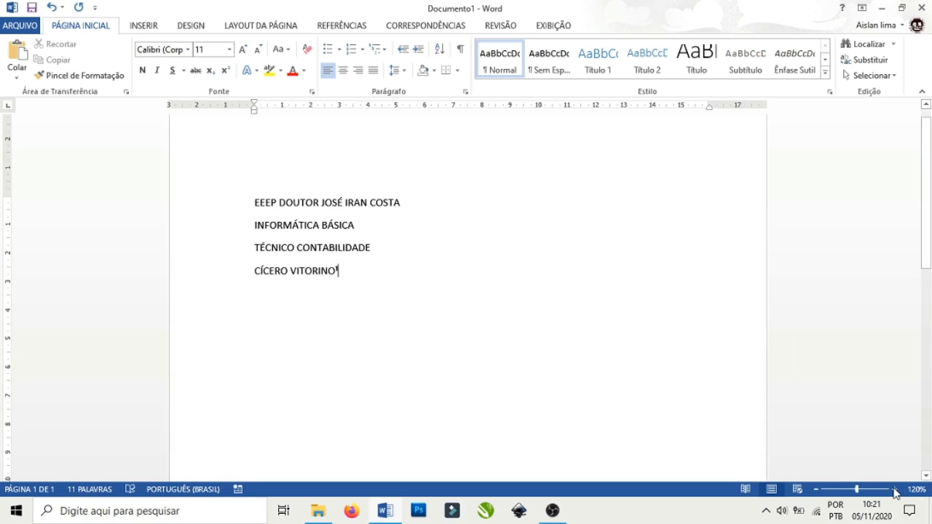
{"action": "left_click", "coordinate": [894, 491]}
{"action": "left_click", "coordinate": [894, 490]}
{"action": "left_click", "coordinate": [894, 490]}
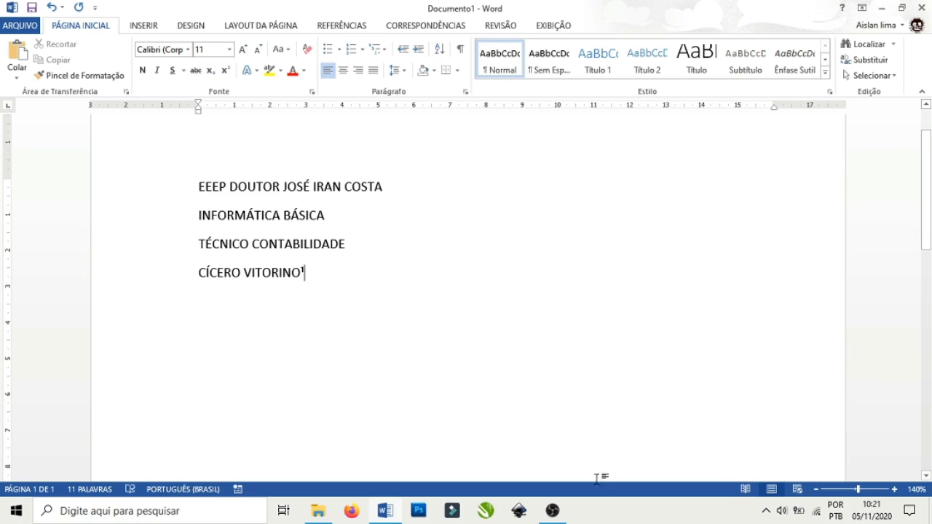
{"action": "scroll", "coordinate": [760, 412], "scroll_direction": "down", "scroll_amount": 8}
{"action": "scroll", "coordinate": [760, 413], "scroll_direction": "down", "scroll_amount": 3}
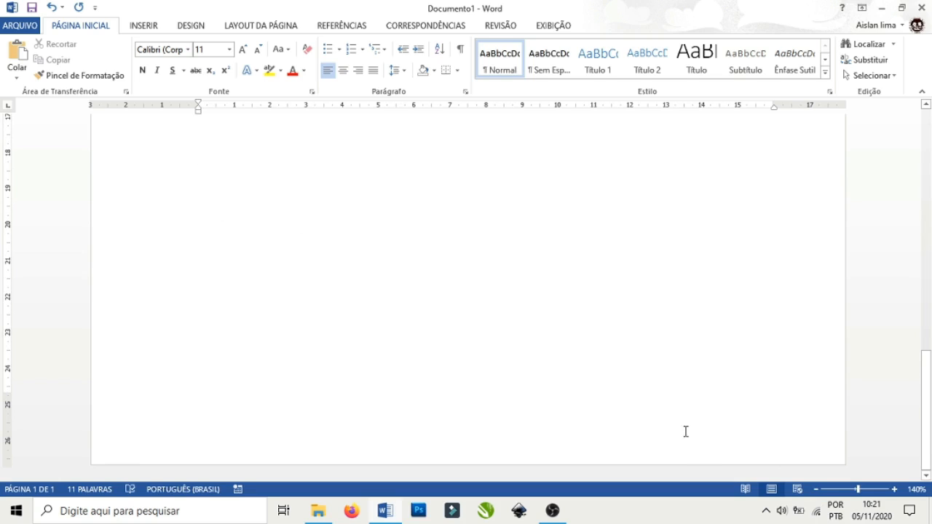
{"action": "scroll", "coordinate": [755, 428], "scroll_direction": "up", "scroll_amount": 12}
{"action": "scroll", "coordinate": [755, 429], "scroll_direction": "up", "scroll_amount": 3}
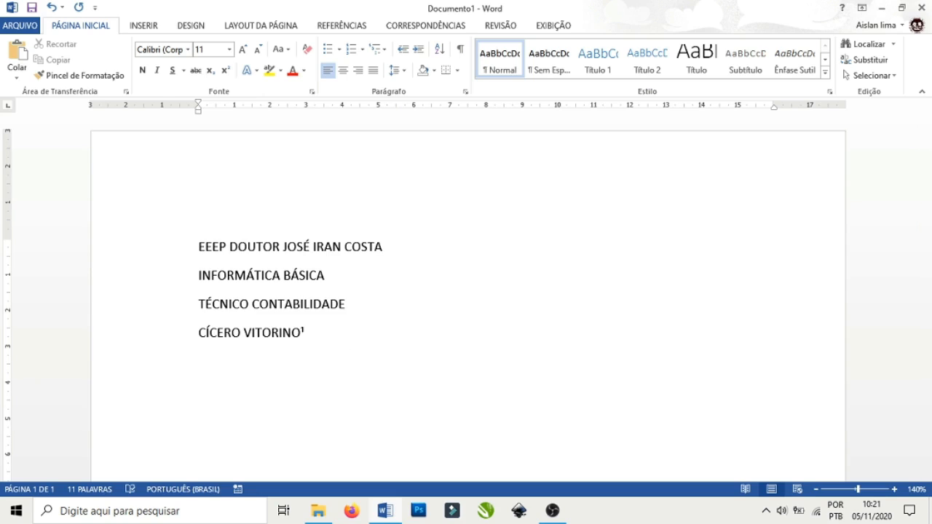
{"action": "key", "text": "BackSpace"}
{"action": "key", "text": "Left"}
{"action": "key", "text": "Left"}
{"action": "key", "text": "Left"}
{"action": "key", "text": "Left"}
{"action": "key", "text": "Left"}
{"action": "key", "text": "Left"}
{"action": "key", "text": "Left"}
{"action": "key", "text": "Left"}
{"action": "key", "text": "Left"}
{"action": "key", "text": "Left"}
{"action": "key", "text": "Left"}
{"action": "key", "text": "Left"}
{"action": "key", "text": "Left"}
{"action": "key", "text": "Left"}
{"action": "key", "text": "Left"}
{"action": "type", "text": "PROFESSOR"}
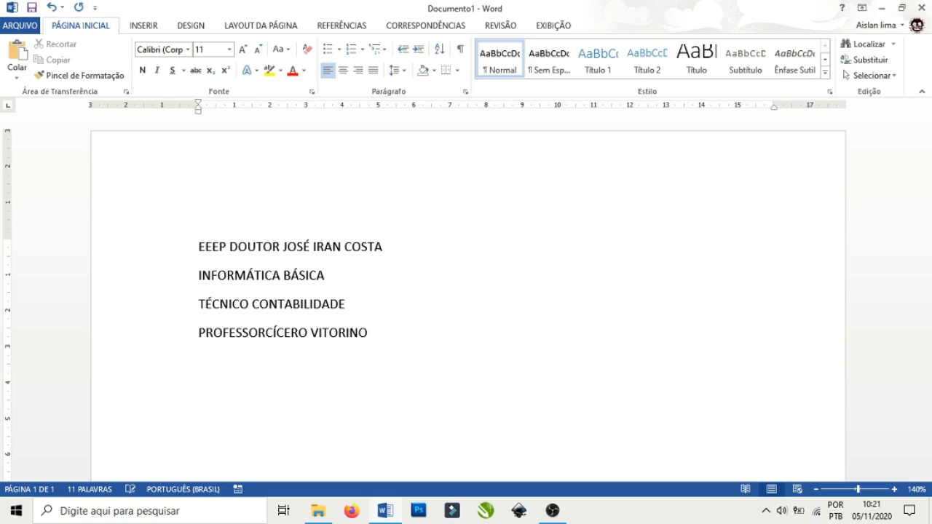
{"action": "type", "text": ":"}
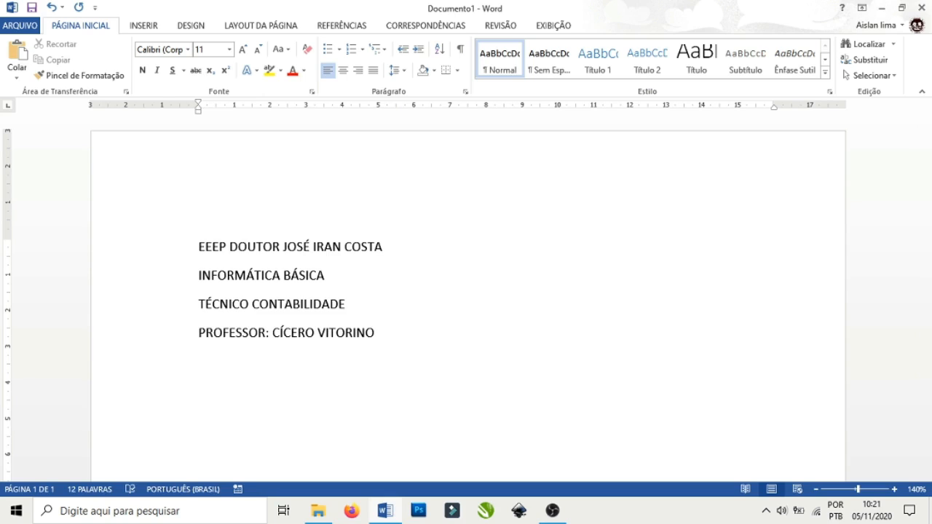
{"action": "left_click", "coordinate": [385, 332]}
Add a new line below the professor line with the student's full name.
{"action": "key", "text": "Return"}
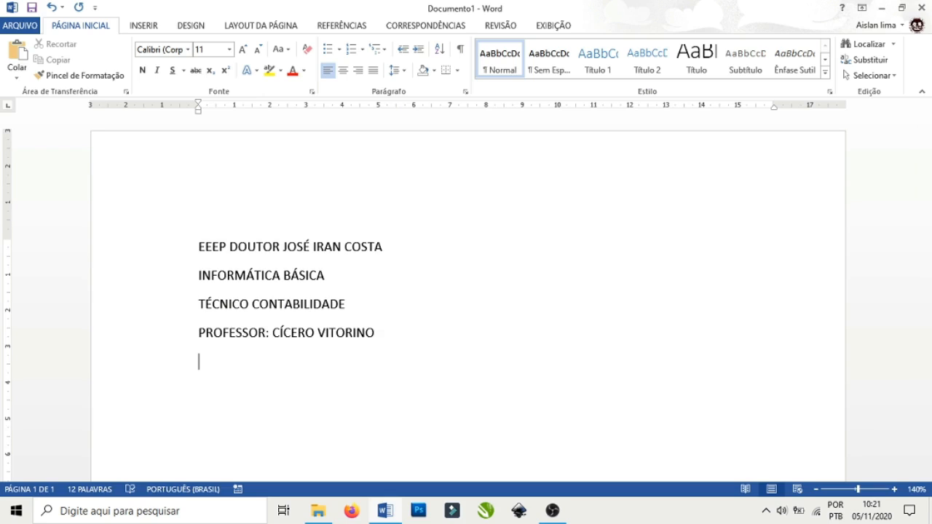
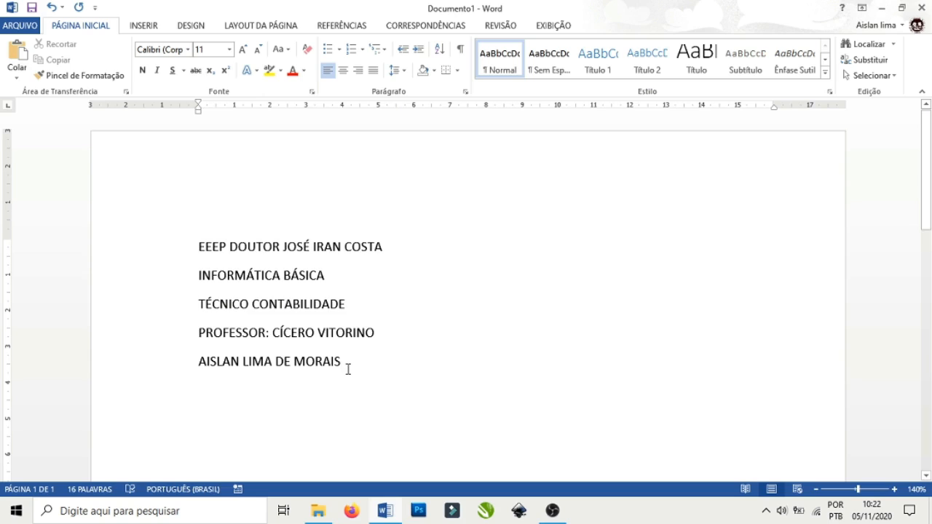
Select the five cover lines and apply Centralizar from the Parágrafo group.
{"action": "left_click_drag", "start_coordinate": [346, 368], "coordinate": [201, 255]}
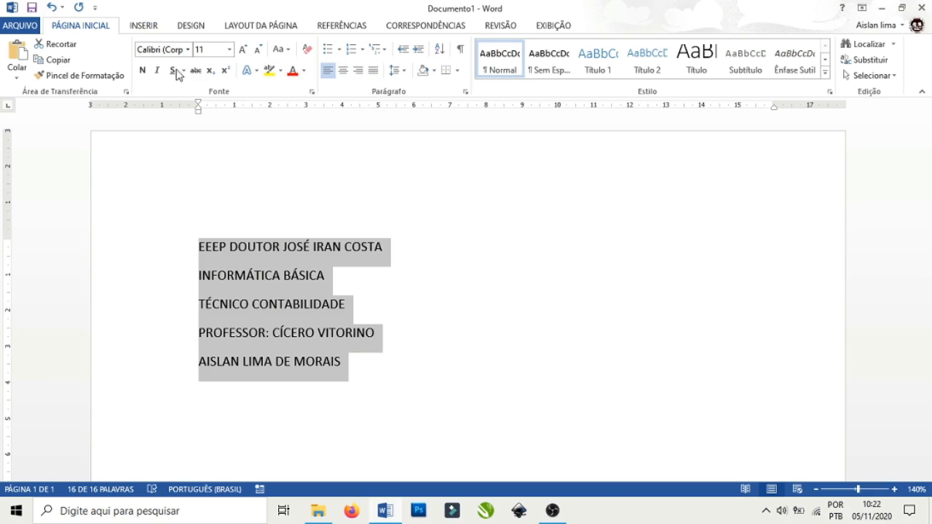
{"action": "left_click", "coordinate": [343, 71]}
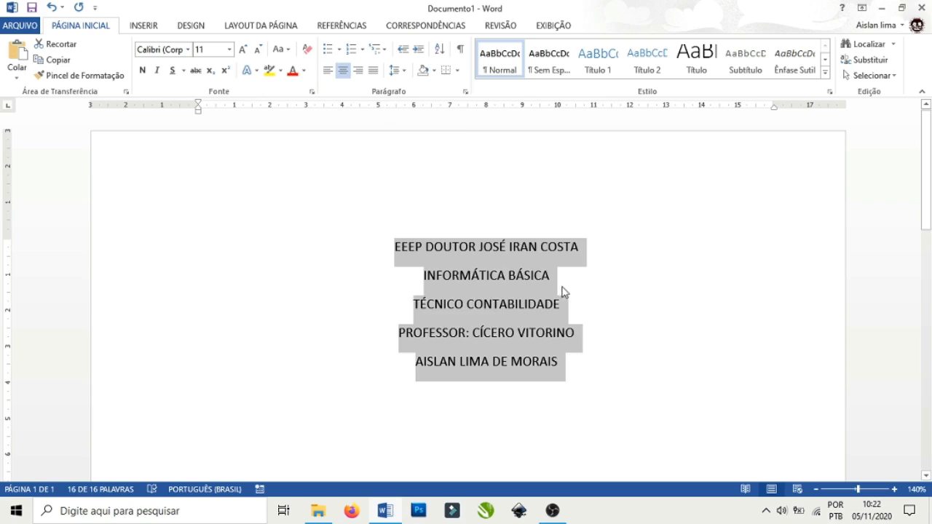
{"action": "left_click", "coordinate": [581, 285]}
{"action": "scroll", "coordinate": [581, 281], "scroll_direction": "down", "scroll_amount": 3}
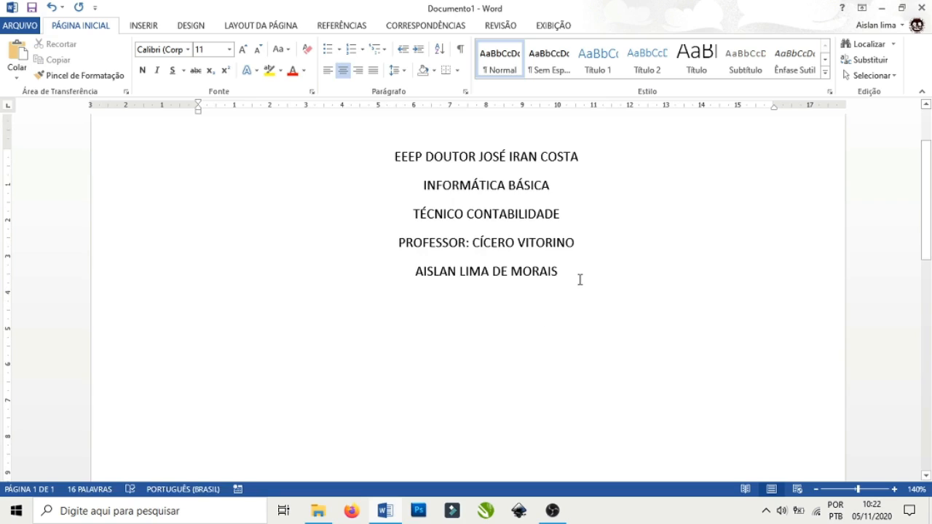
{"action": "left_click", "coordinate": [579, 274]}
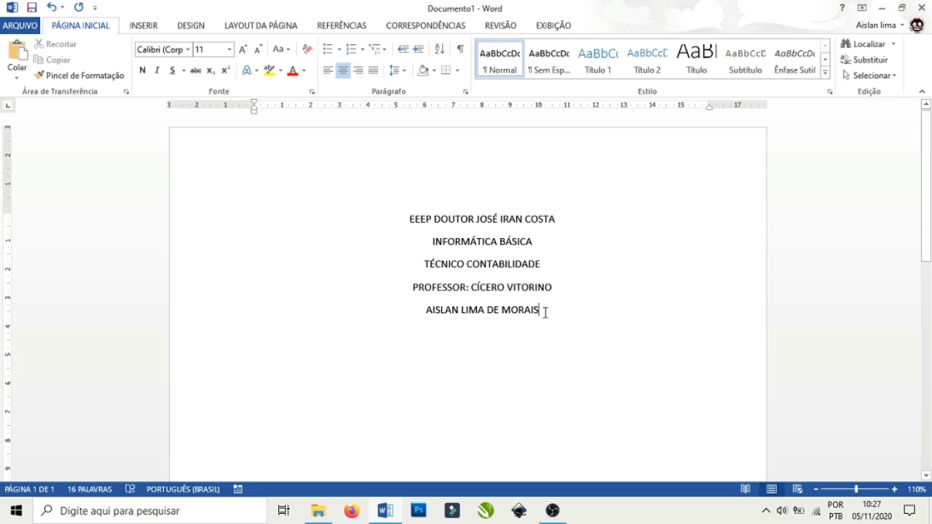
Change the five cover lines' font to Arial, then to Times New Roman, zooming to 140%.
{"action": "left_click_drag", "start_coordinate": [547, 314], "coordinate": [415, 223]}
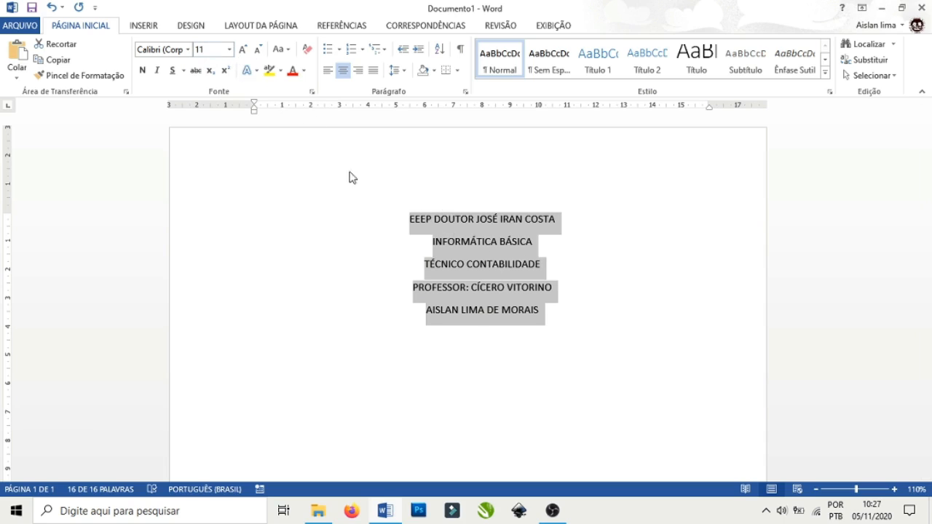
{"action": "left_click", "coordinate": [172, 52]}
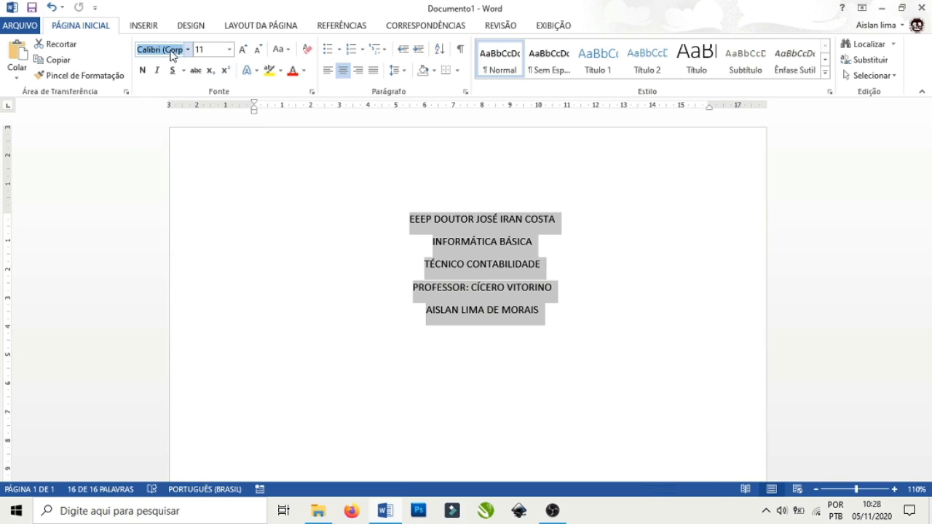
{"action": "type", "text": "Arial"}
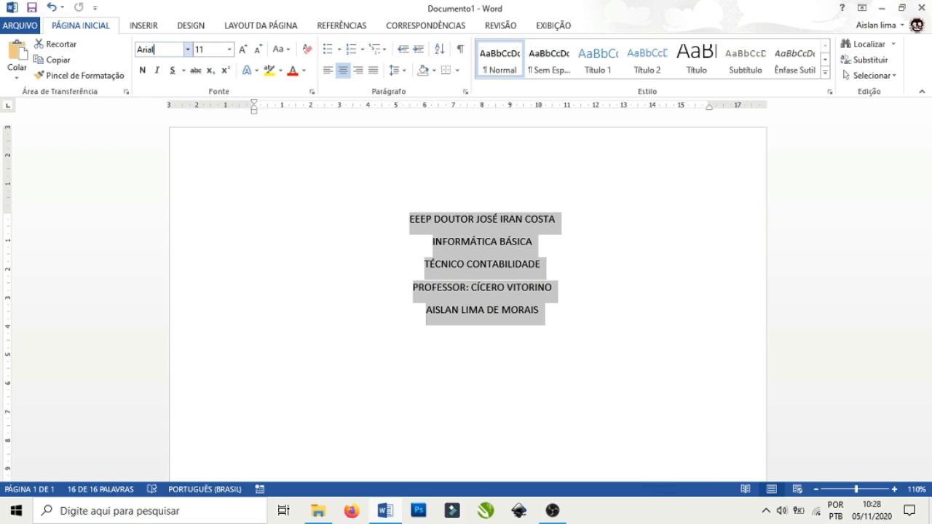
{"action": "key", "text": "Return"}
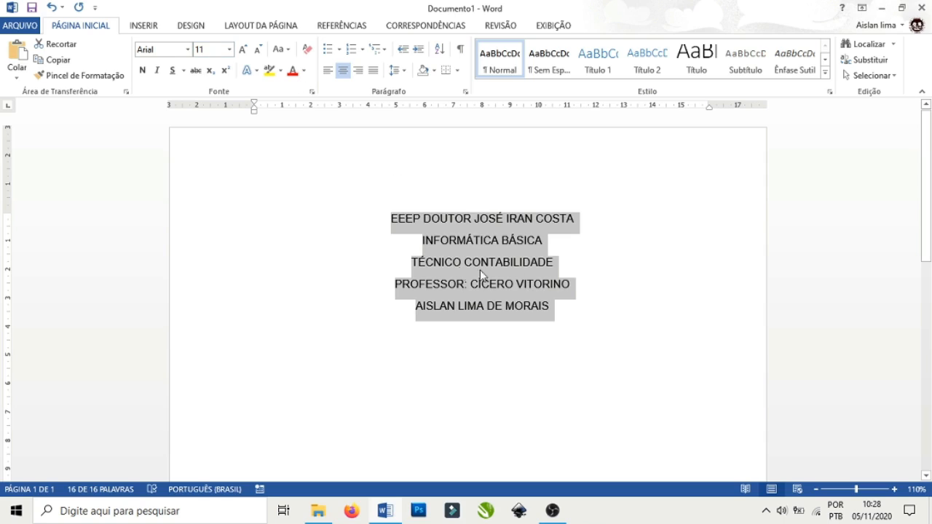
{"action": "left_click", "coordinate": [165, 49]}
{"action": "type", "text": "T"}
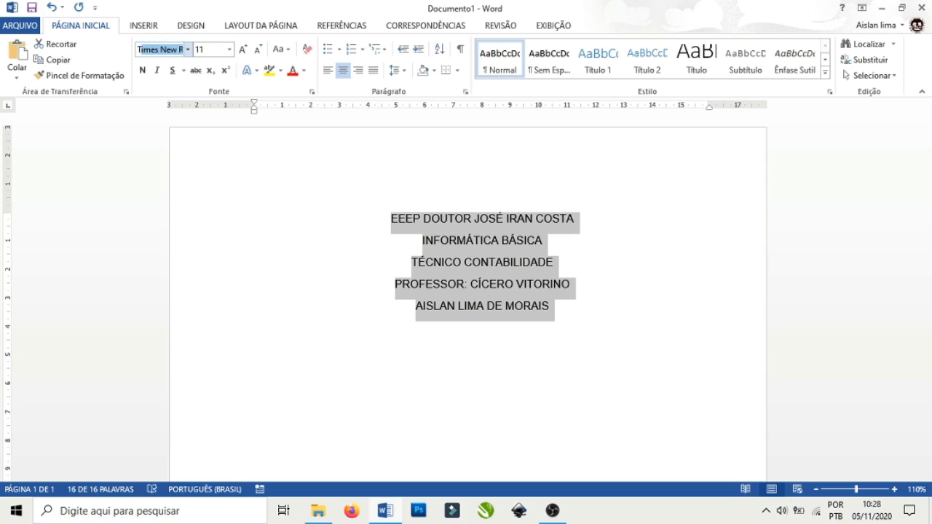
{"action": "type", "text": "ime"}
{"action": "key", "text": "Return"}
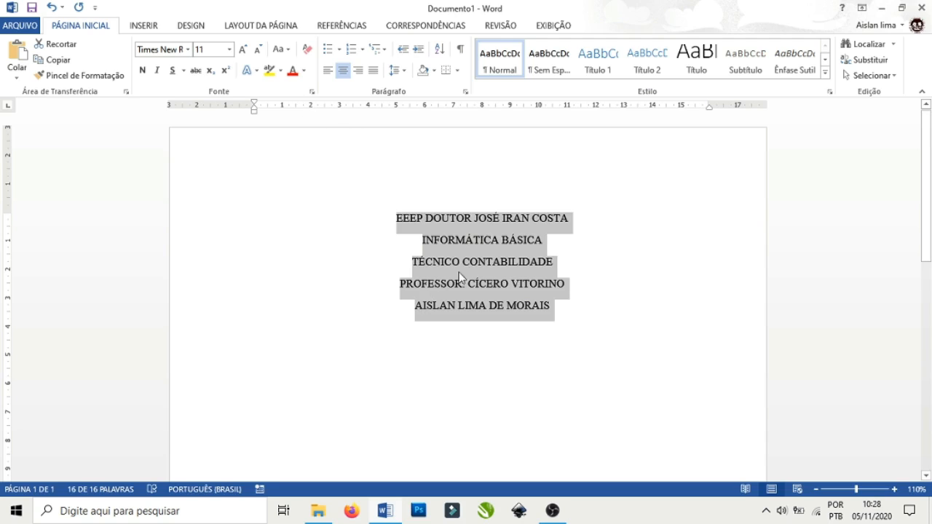
{"action": "left_click", "coordinate": [894, 489]}
{"action": "left_click", "coordinate": [895, 489]}
{"action": "left_click", "coordinate": [895, 490]}
{"action": "left_click", "coordinate": [686, 375]}
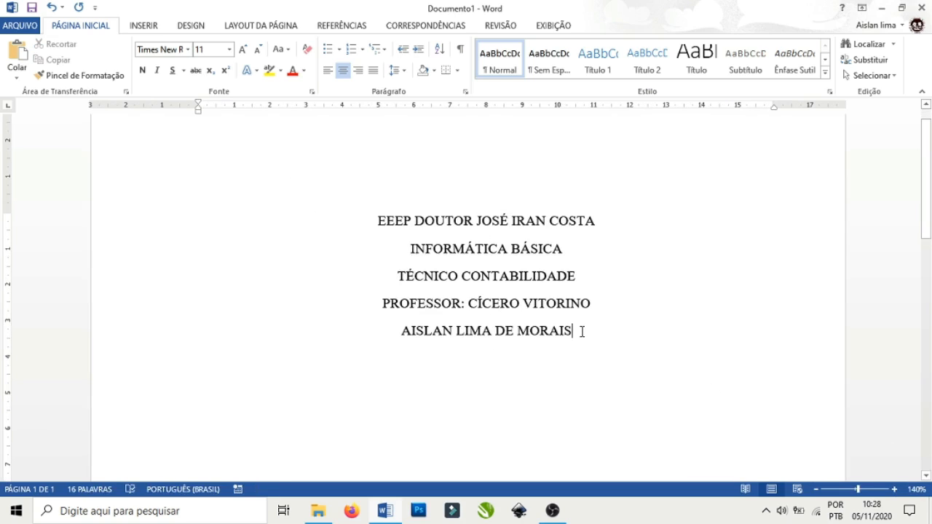
{"action": "left_click_drag", "start_coordinate": [575, 331], "coordinate": [378, 228]}
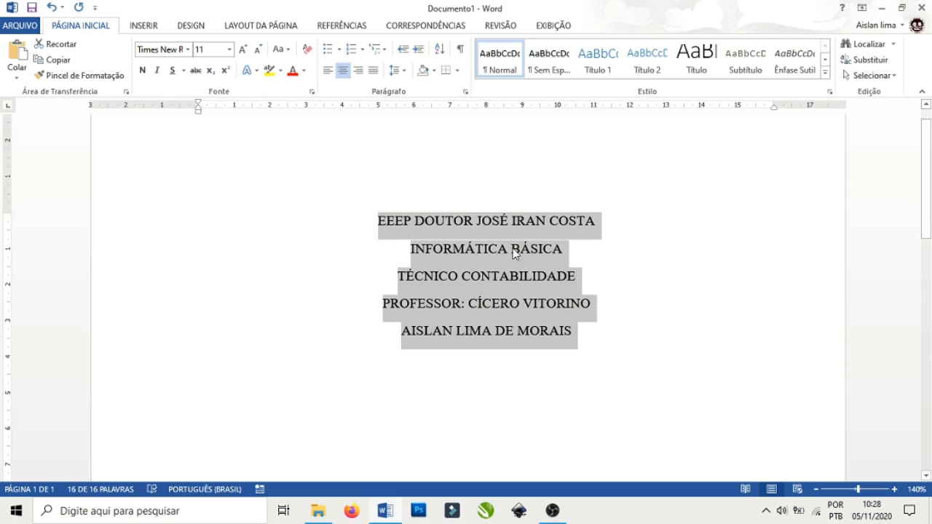
{"action": "left_click", "coordinate": [230, 51]}
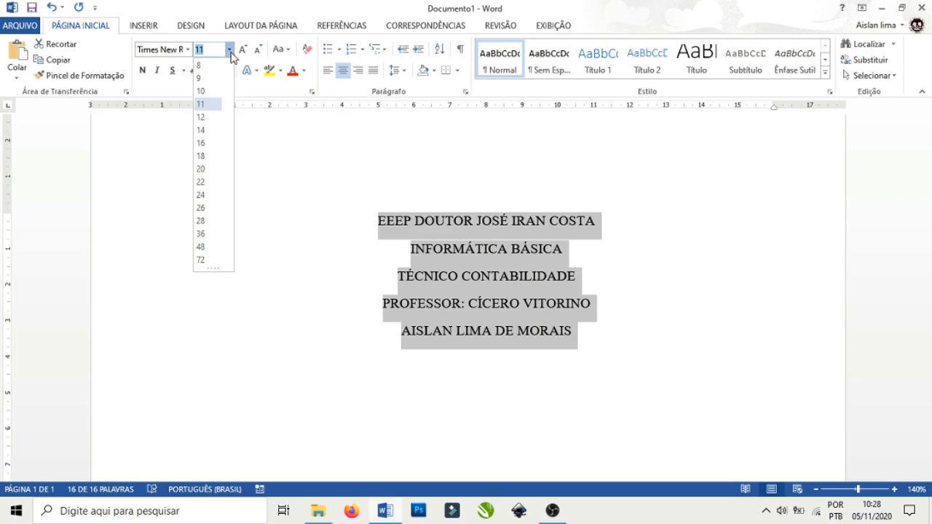
{"action": "left_click", "coordinate": [205, 120]}
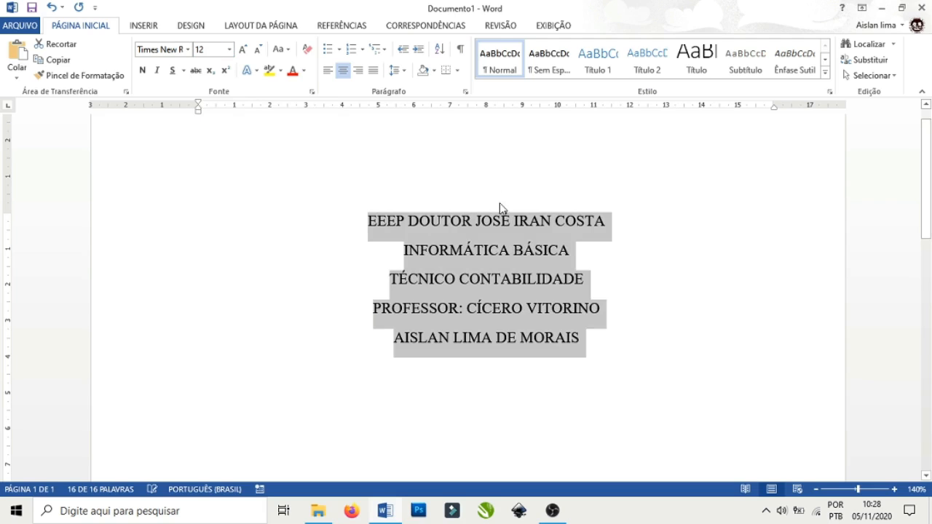
{"action": "left_click", "coordinate": [586, 339]}
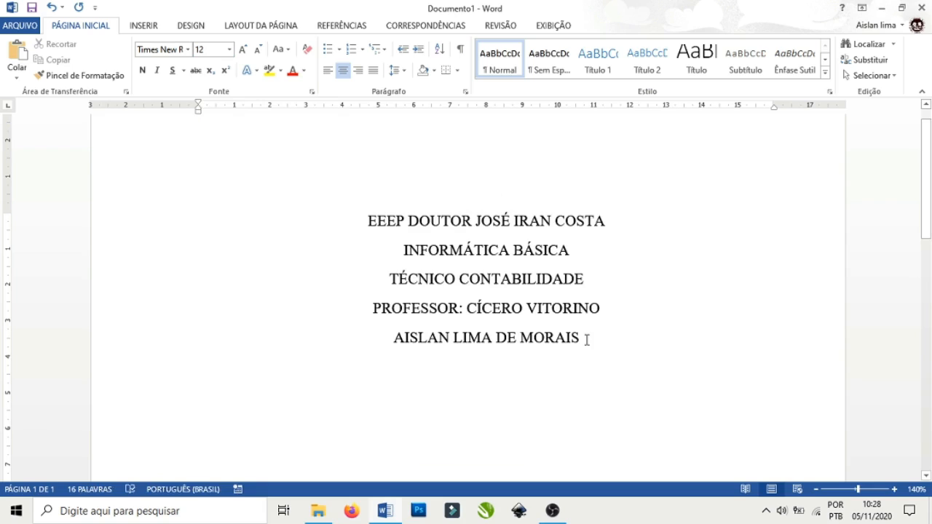
{"action": "scroll", "coordinate": [439, 454], "scroll_direction": "down", "scroll_amount": 1}
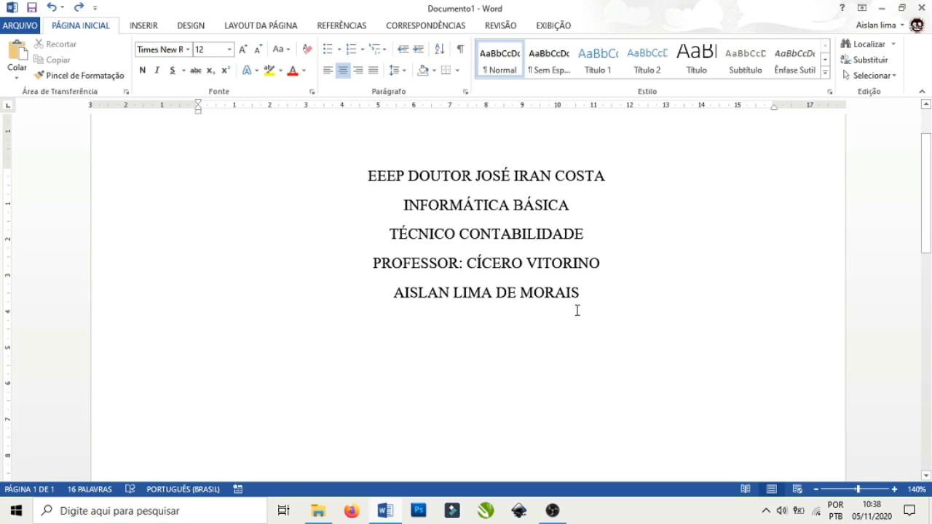
Select the five cover lines and choose Simples line spacing in the paragraph settings.
{"action": "left_click_drag", "start_coordinate": [589, 296], "coordinate": [386, 190]}
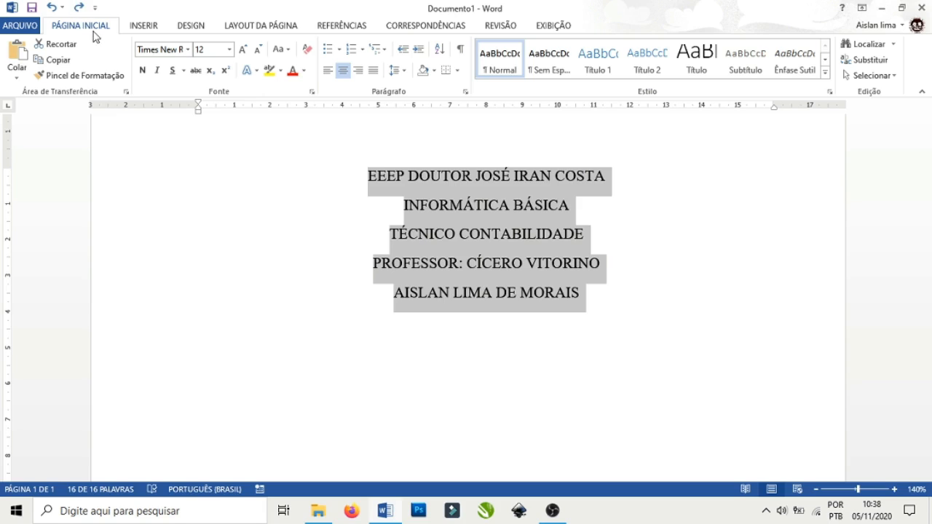
{"action": "left_click", "coordinate": [405, 72]}
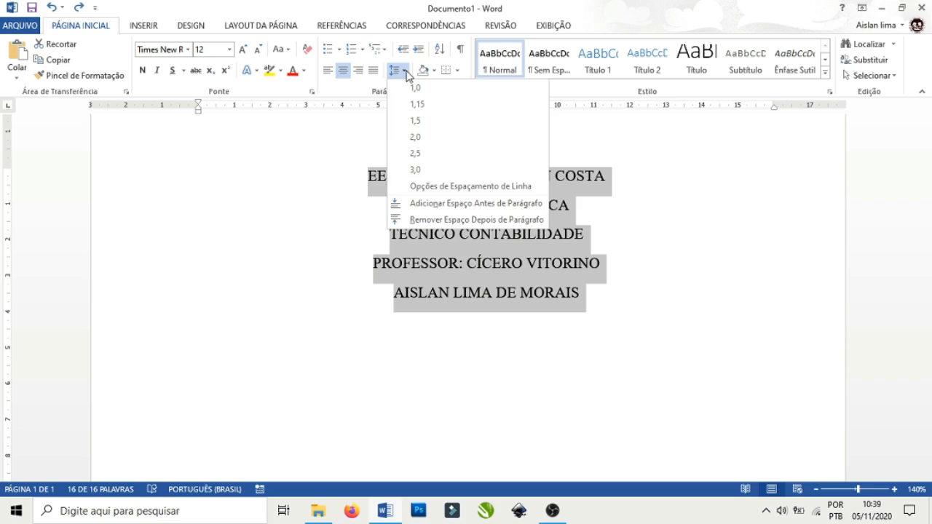
{"action": "left_click", "coordinate": [460, 188]}
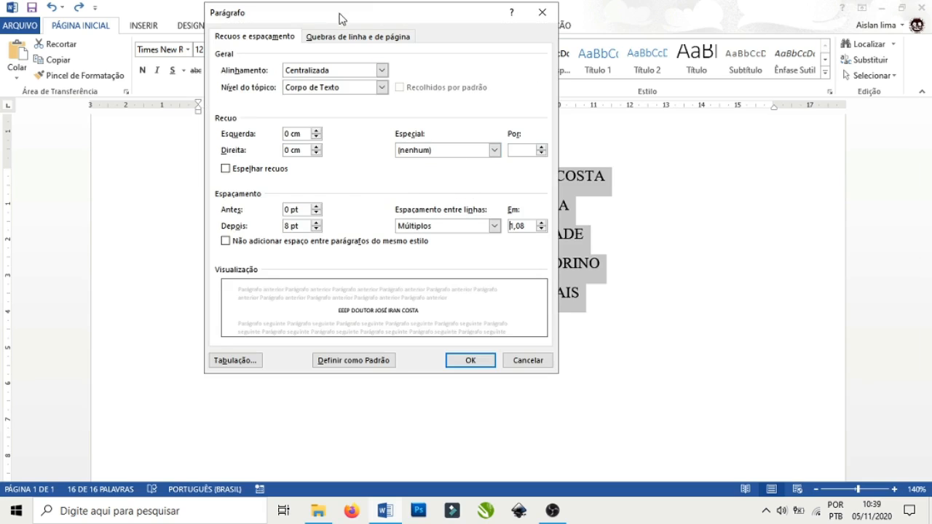
{"action": "left_click_drag", "start_coordinate": [340, 18], "coordinate": [692, 46]}
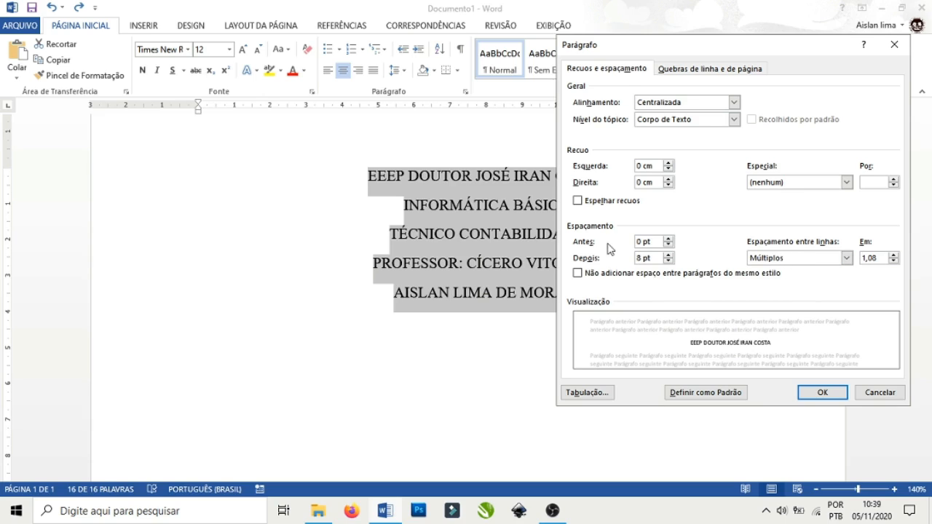
{"action": "left_click", "coordinate": [847, 259]}
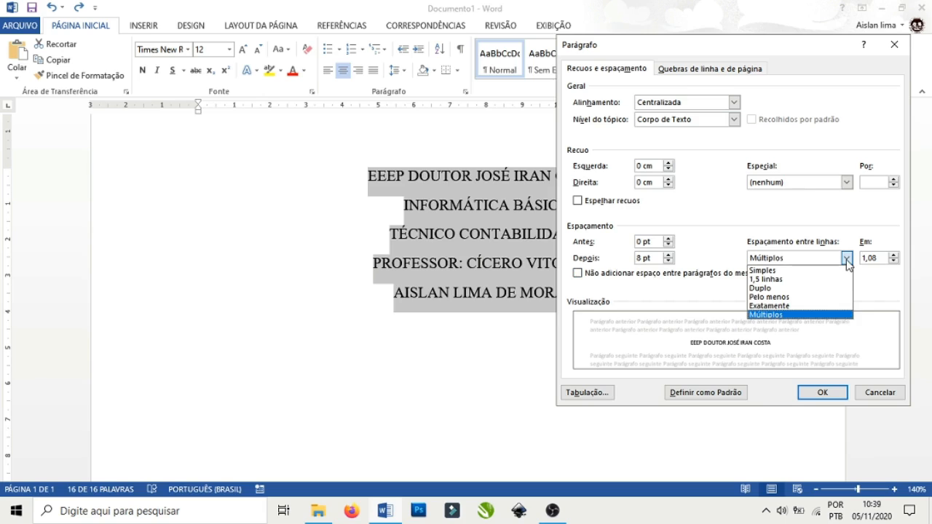
{"action": "left_click", "coordinate": [774, 271]}
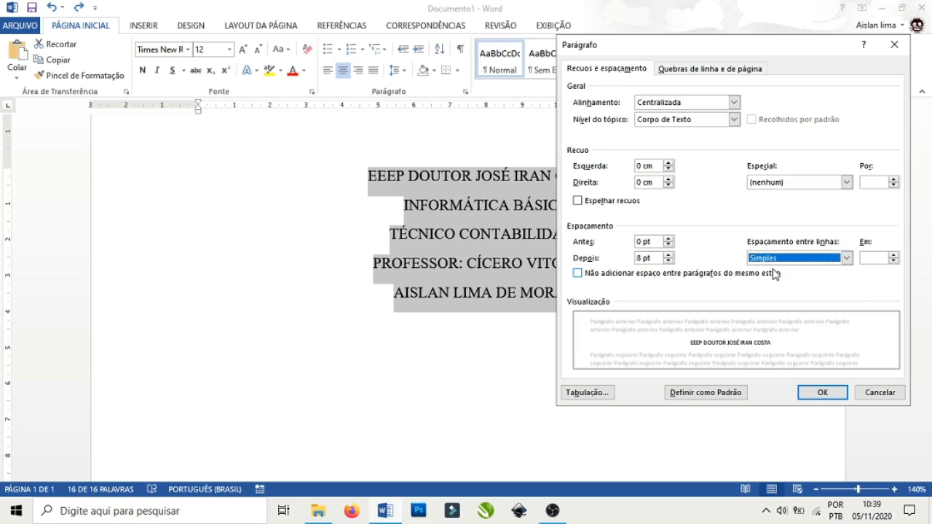
Apply the single line spacing, deselect the text and zoom out to 90%.
{"action": "left_click", "coordinate": [821, 393]}
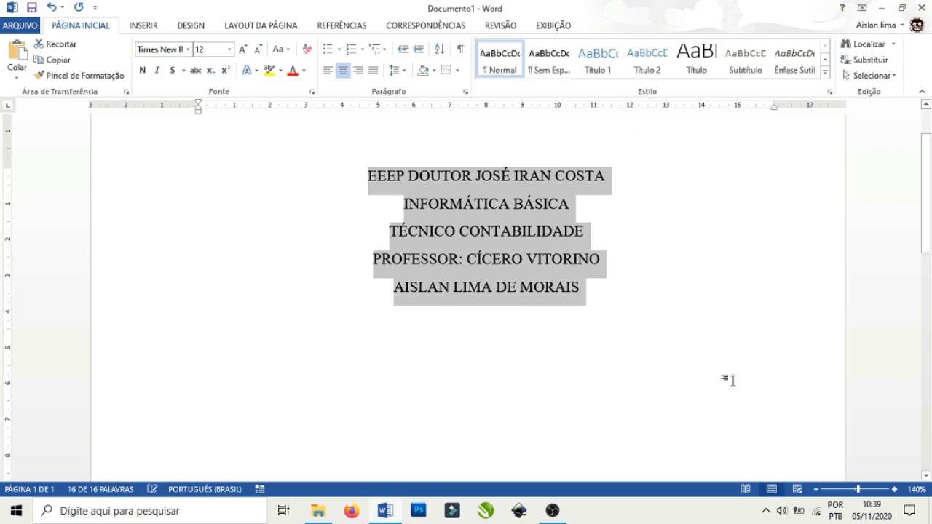
{"action": "left_click", "coordinate": [566, 318]}
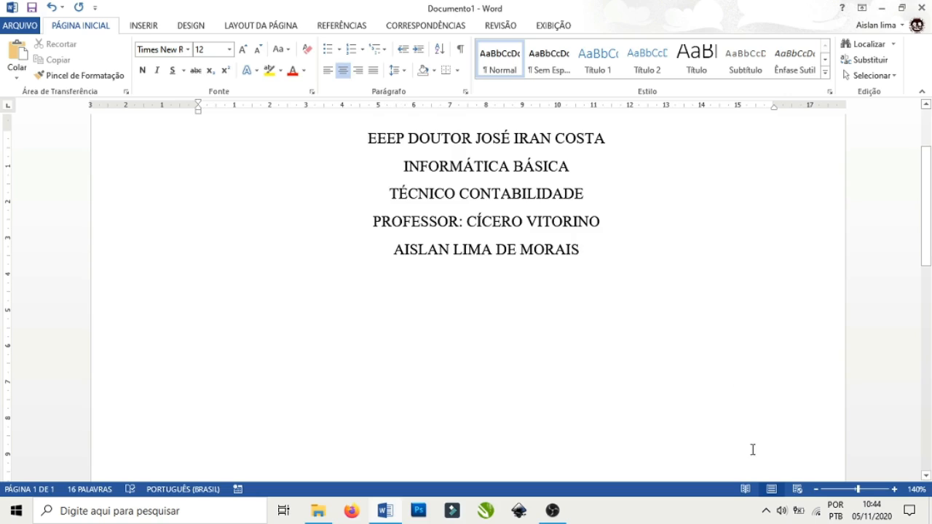
{"action": "left_click", "coordinate": [815, 489]}
{"action": "left_click", "coordinate": [814, 490]}
{"action": "left_click", "coordinate": [815, 489]}
{"action": "left_click", "coordinate": [814, 489]}
{"action": "left_click", "coordinate": [815, 489]}
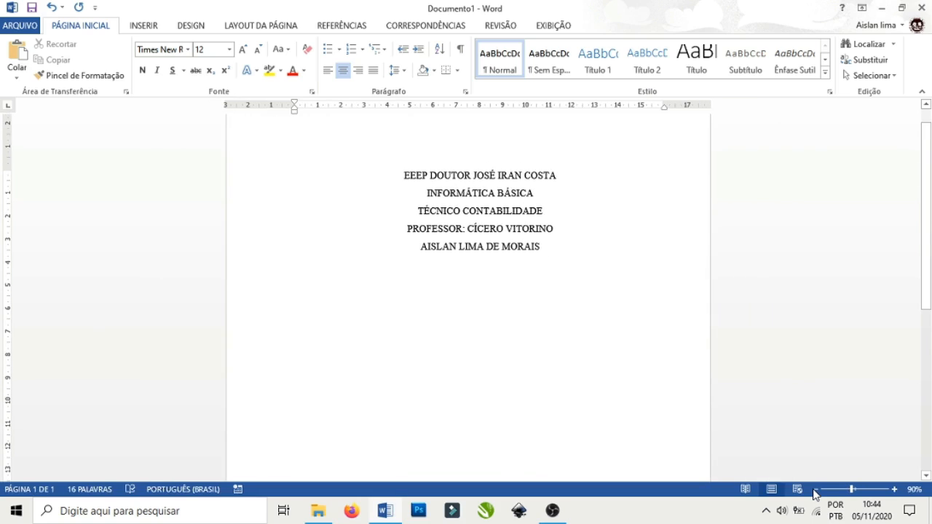
{"action": "left_click_drag", "start_coordinate": [926, 208], "coordinate": [925, 243]}
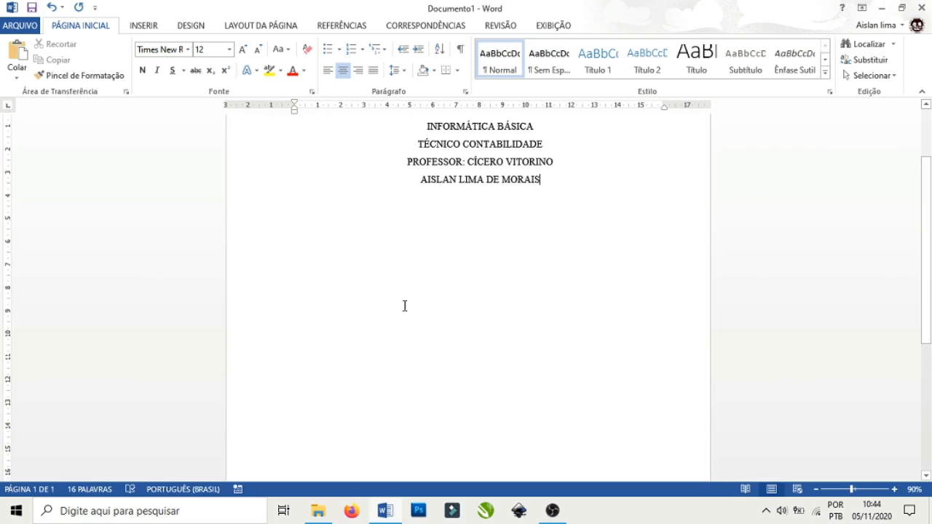
Zoom the cover page in to 170% and bring the five cover lines back into view.
{"action": "left_click", "coordinate": [895, 491]}
{"action": "left_click", "coordinate": [895, 490]}
{"action": "left_click", "coordinate": [895, 490]}
{"action": "left_click", "coordinate": [895, 490]}
{"action": "left_click", "coordinate": [895, 490]}
{"action": "left_click", "coordinate": [895, 490]}
{"action": "left_click", "coordinate": [895, 490]}
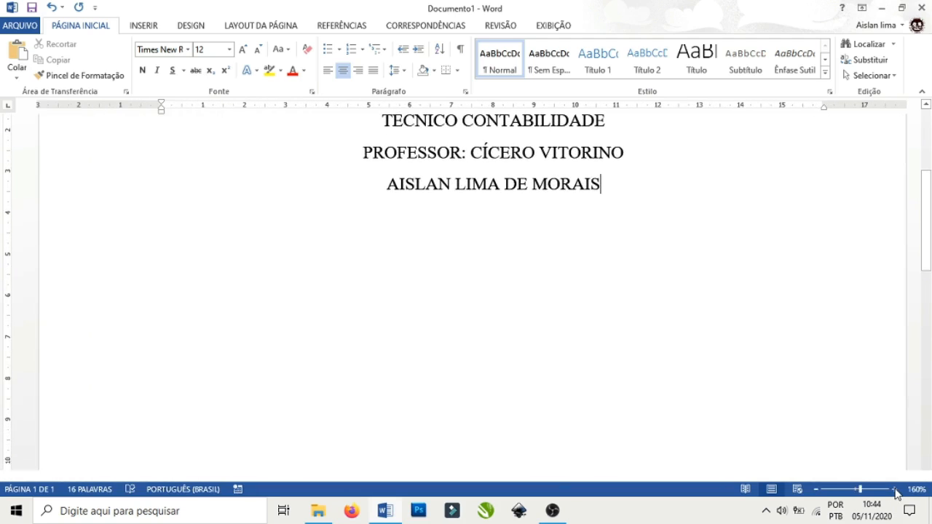
{"action": "left_click", "coordinate": [895, 490]}
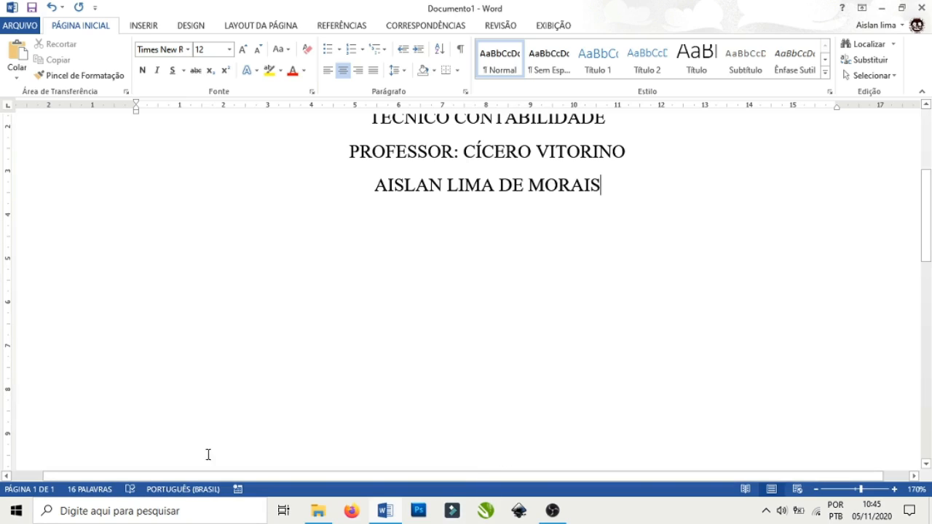
{"action": "scroll", "coordinate": [167, 416], "scroll_direction": "down", "scroll_amount": 5}
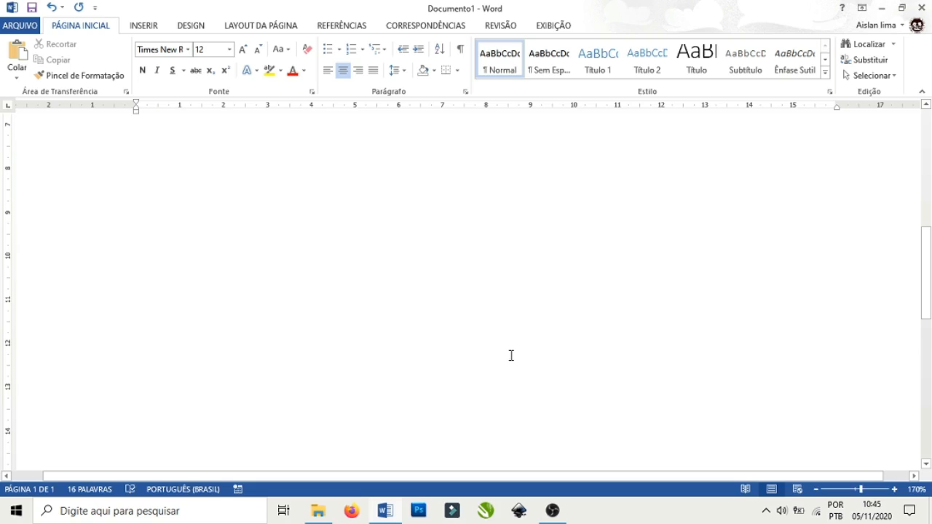
{"action": "scroll", "coordinate": [509, 355], "scroll_direction": "up", "scroll_amount": 5}
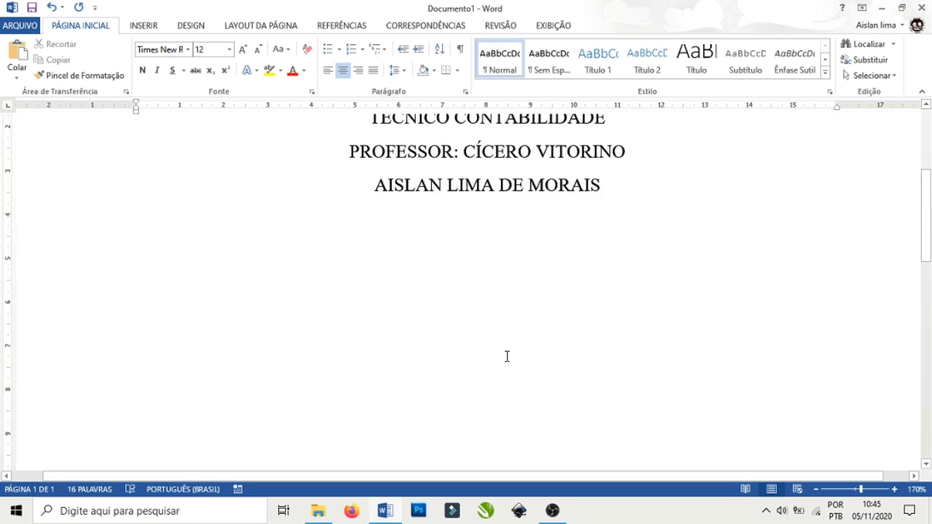
{"action": "scroll", "coordinate": [262, 337], "scroll_direction": "down", "scroll_amount": 15}
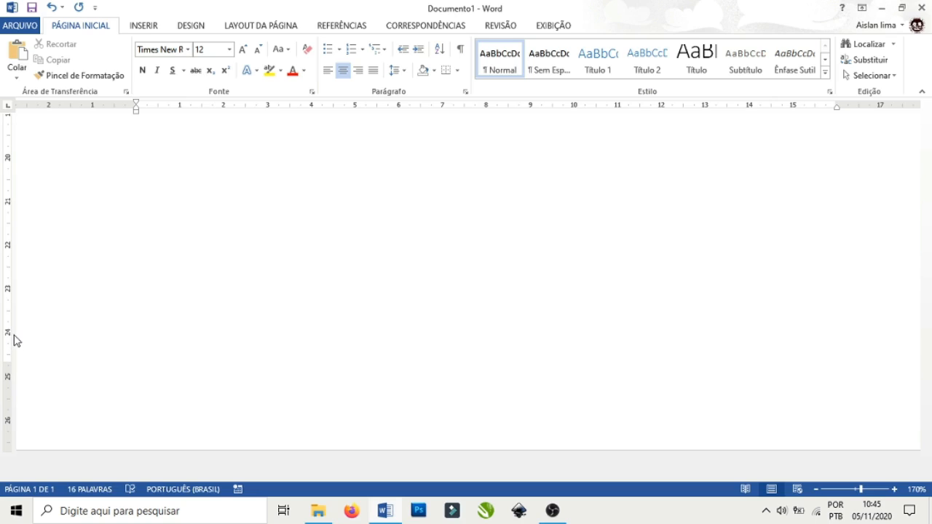
{"action": "scroll", "coordinate": [75, 316], "scroll_direction": "up", "scroll_amount": 15}
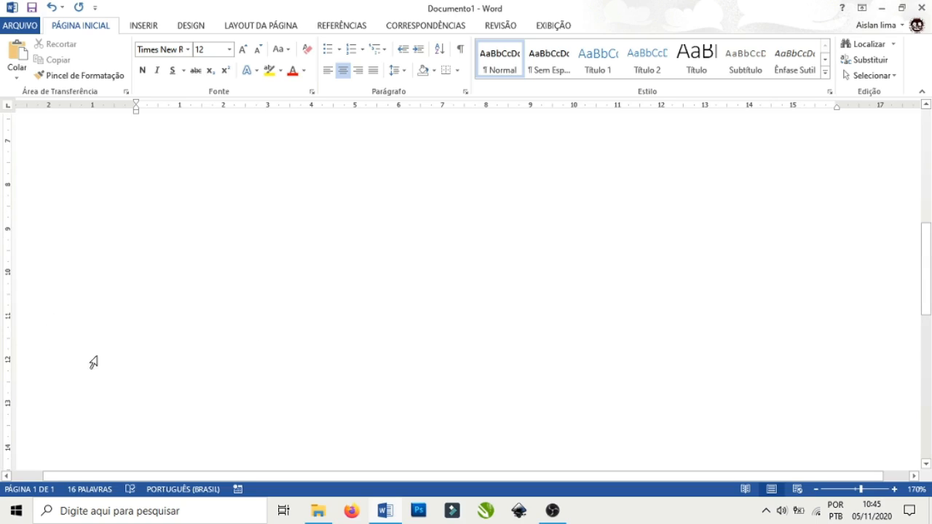
{"action": "scroll", "coordinate": [295, 343], "scroll_direction": "up", "scroll_amount": 5}
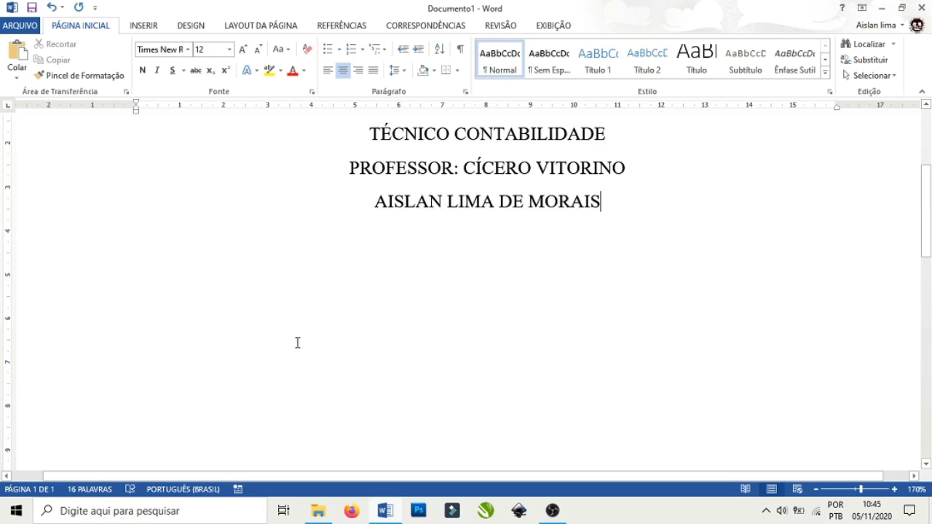
{"action": "scroll", "coordinate": [297, 342], "scroll_direction": "up", "scroll_amount": 2}
{"action": "scroll", "coordinate": [643, 319], "scroll_direction": "down", "scroll_amount": 1}
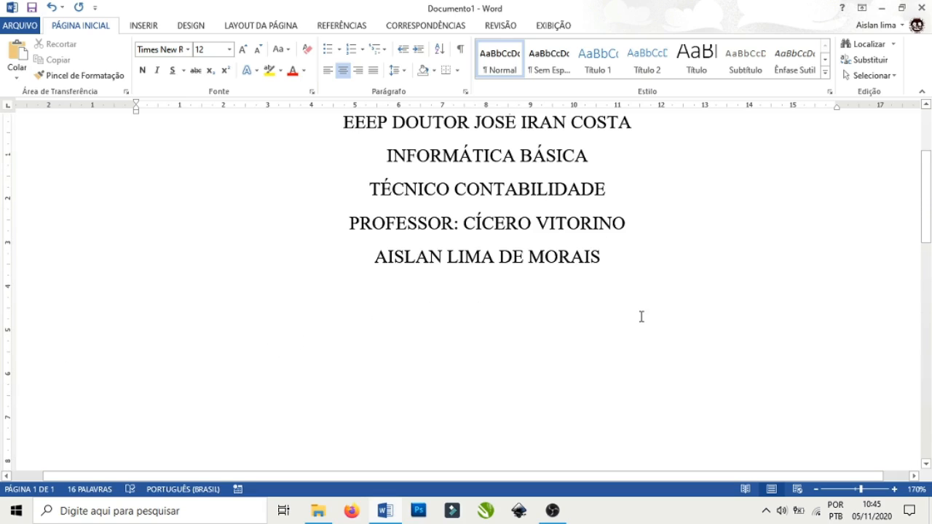
Add blank lines below the cover text, then type the centred title 'TECNOLOGIA DA INFORMAÇÃO' in capitals.
{"action": "key", "text": "Return"}
{"action": "key", "text": "Return"}
{"action": "key", "text": "Return"}
{"action": "key", "text": "Return"}
{"action": "key", "text": "Return"}
{"action": "key", "text": "Return"}
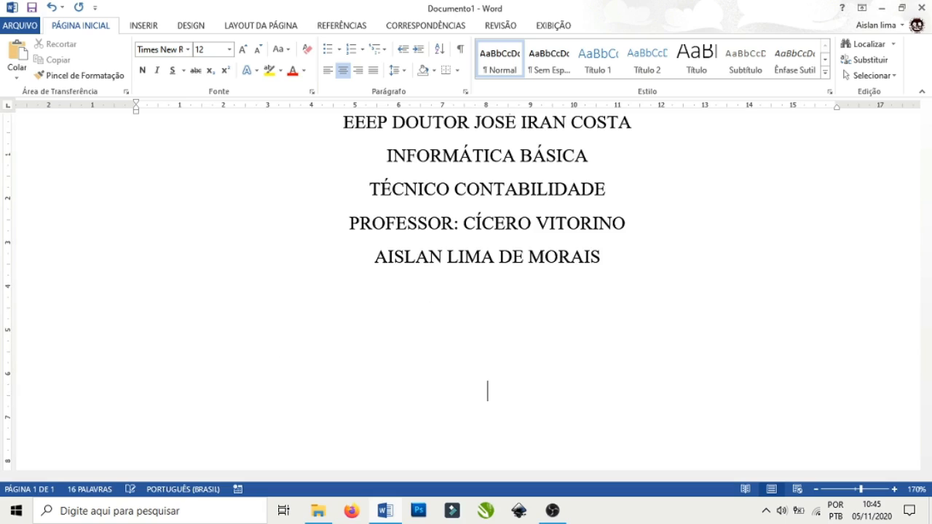
{"action": "key", "text": "Return"}
{"action": "key", "text": "Return"}
{"action": "key", "text": "Return"}
{"action": "key", "text": "Return"}
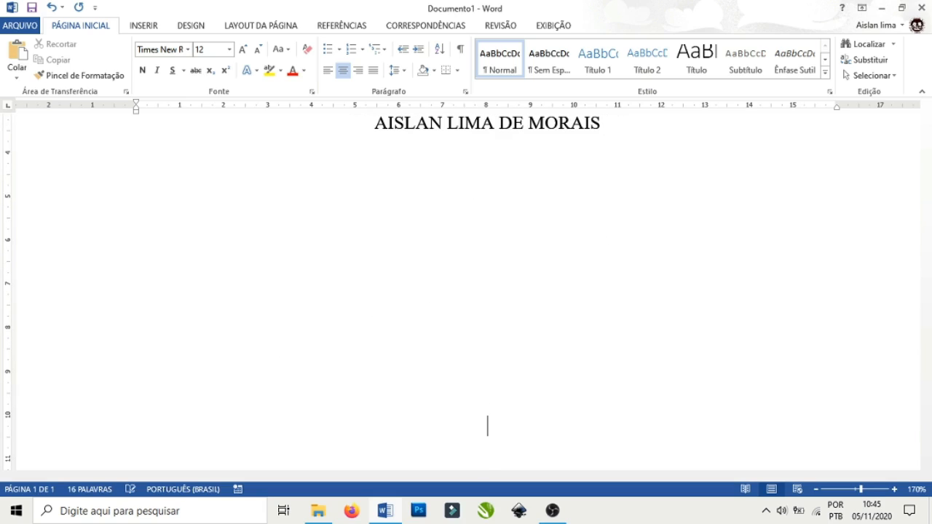
{"action": "key", "text": "Return"}
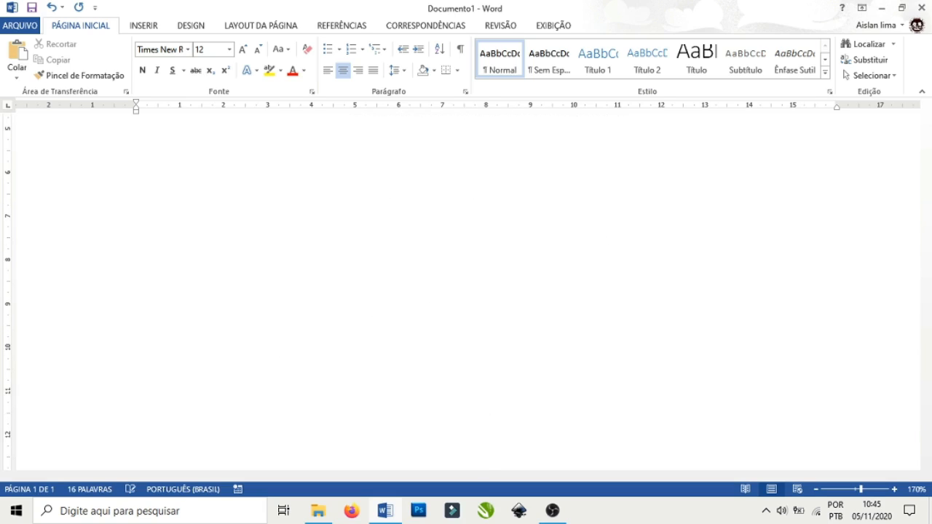
{"action": "scroll", "coordinate": [640, 318], "scroll_direction": "down", "scroll_amount": 3}
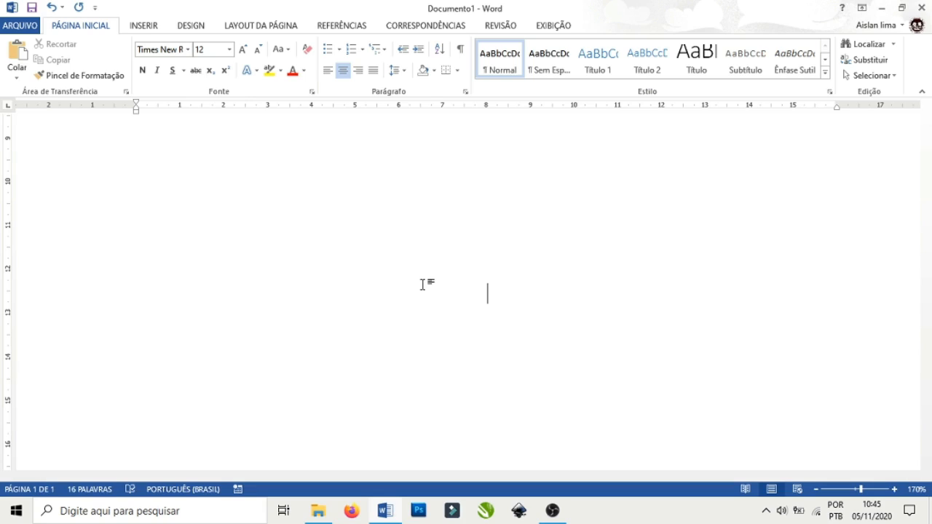
{"action": "type", "text": "tecnologias "}
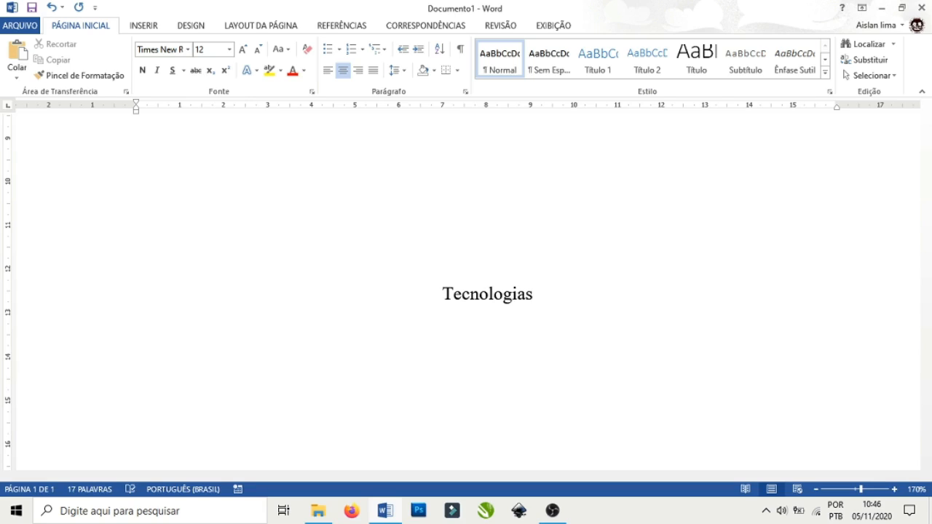
{"action": "type", "text": "da in"}
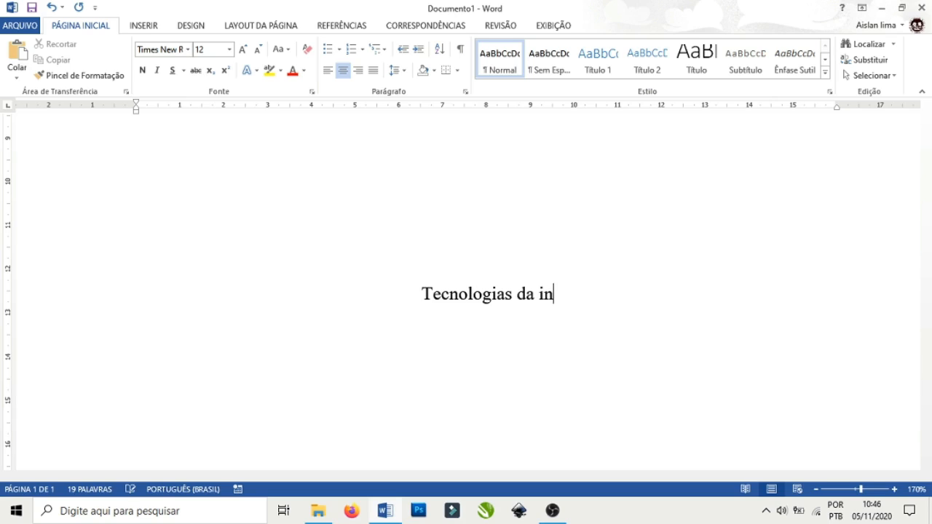
{"action": "type", "text": "formação"}
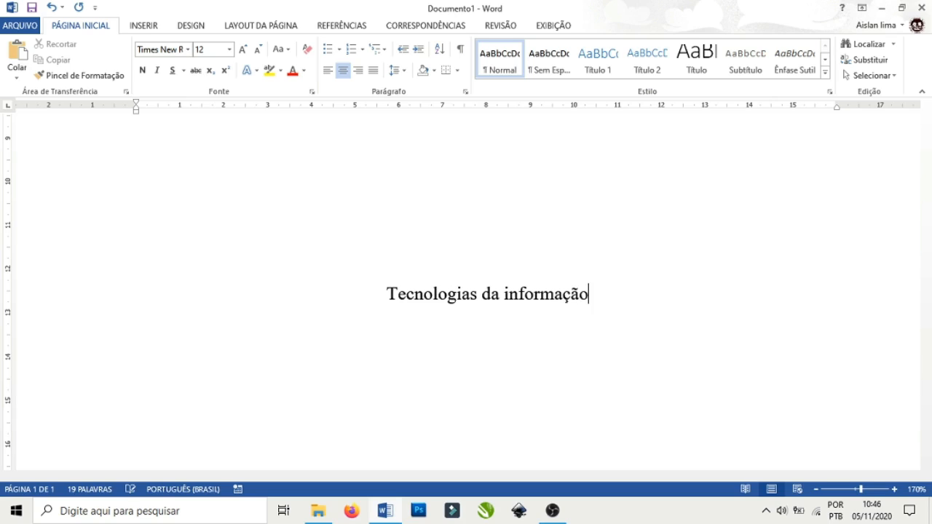
{"action": "key", "text": "BackSpace"}
{"action": "key", "text": "BackSpace"}
{"action": "key", "text": "BackSpace"}
{"action": "key", "text": "BackSpace"}
{"action": "key", "text": "BackSpace"}
{"action": "key", "text": "BackSpace"}
{"action": "key", "text": "BackSpace"}
{"action": "key", "text": "BackSpace"}
{"action": "key", "text": "BackSpace"}
{"action": "key", "text": "BackSpace"}
{"action": "key", "text": "BackSpace"}
{"action": "key", "text": "BackSpace"}
{"action": "key", "text": "BackSpace"}
{"action": "key", "text": "BackSpace"}
{"action": "key", "text": "BackSpace"}
{"action": "key", "text": "BackSpace"}
{"action": "key", "text": "BackSpace"}
{"action": "key", "text": "BackSpace"}
{"action": "key", "text": "BackSpace"}
{"action": "key", "text": "BackSpace"}
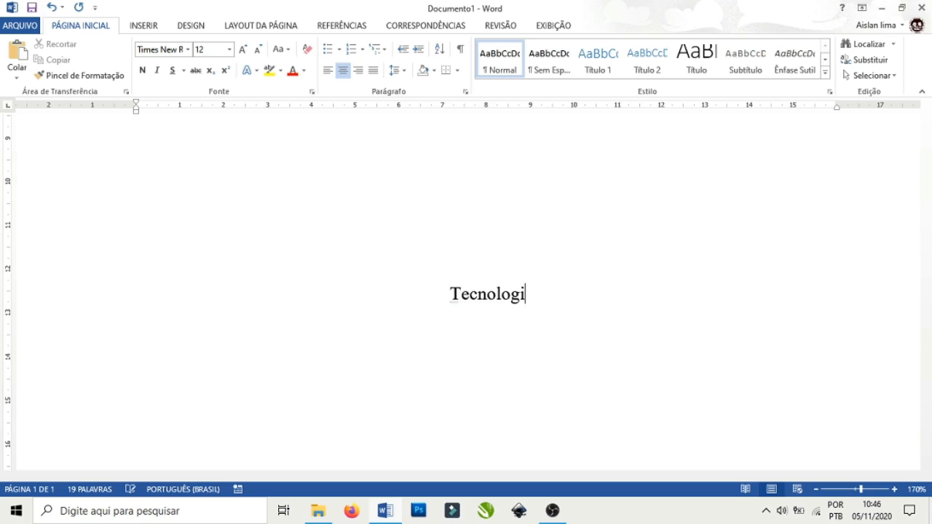
{"action": "key", "text": "BackSpace"}
{"action": "key", "text": "BackSpace"}
{"action": "key", "text": "BackSpace"}
{"action": "key", "text": "BackSpace"}
{"action": "key", "text": "BackSpace"}
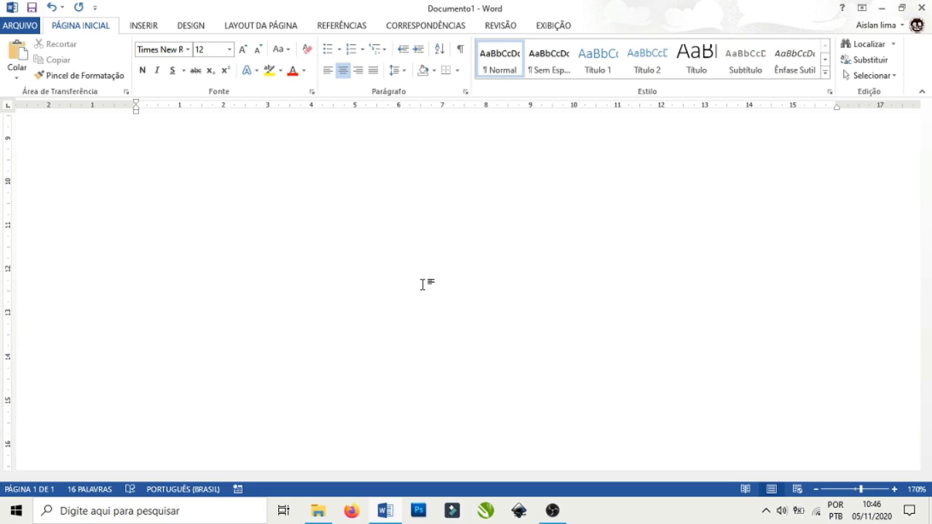
{"action": "type", "text": "TECNOLO"}
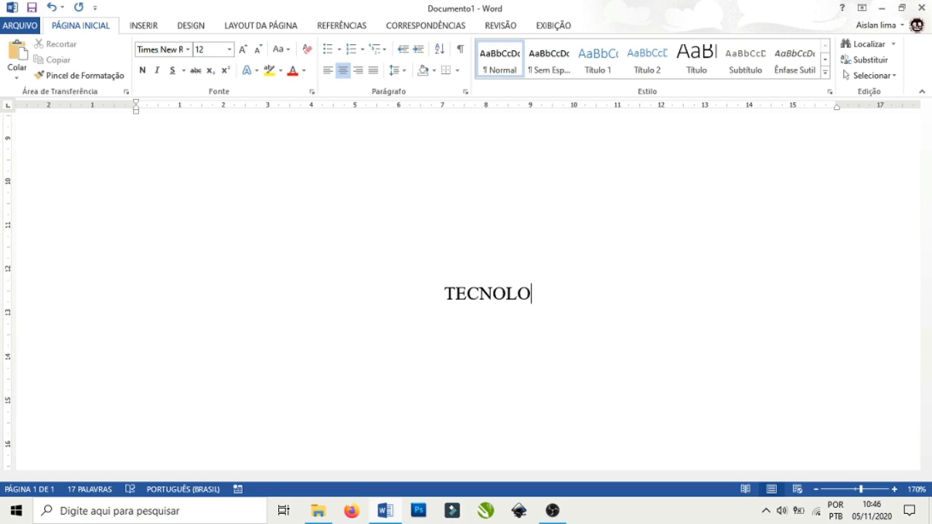
{"action": "type", "text": "GIA DA "}
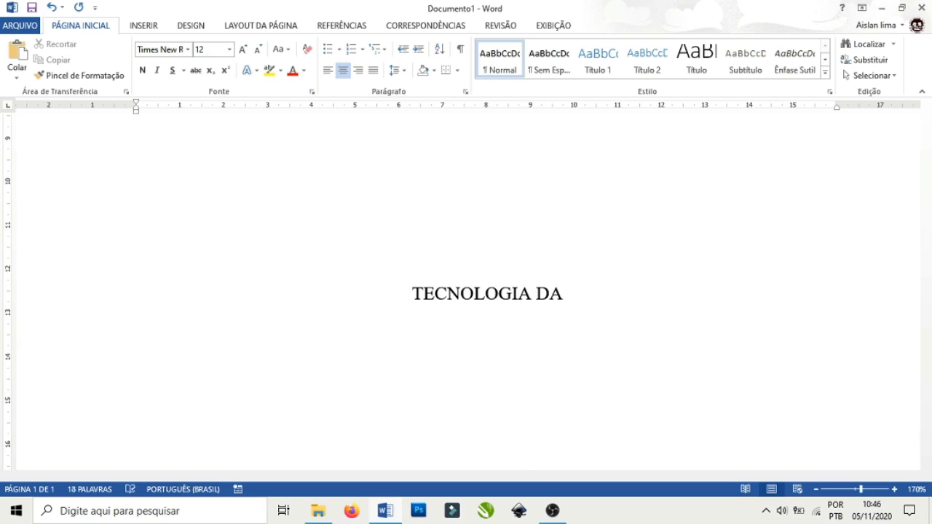
{"action": "type", "text": "INFORMA"}
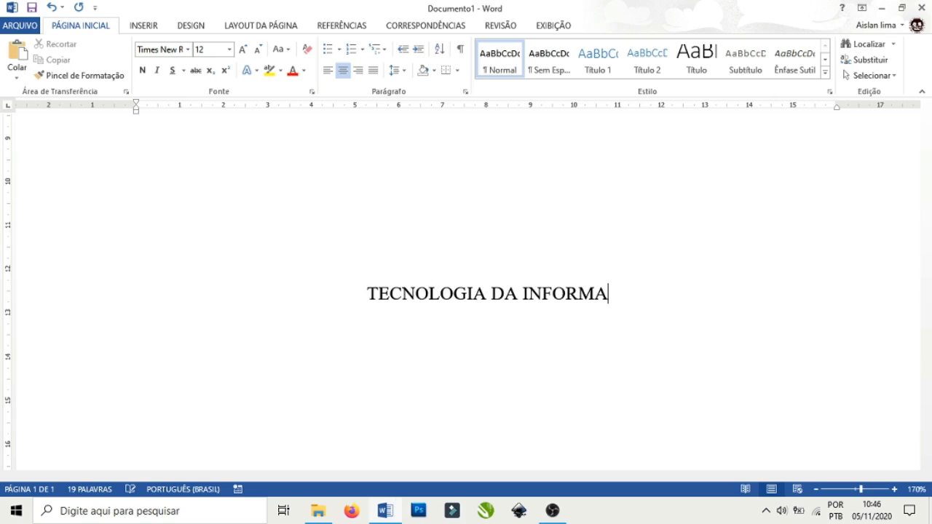
{"action": "type", "text": "ÇÃO"}
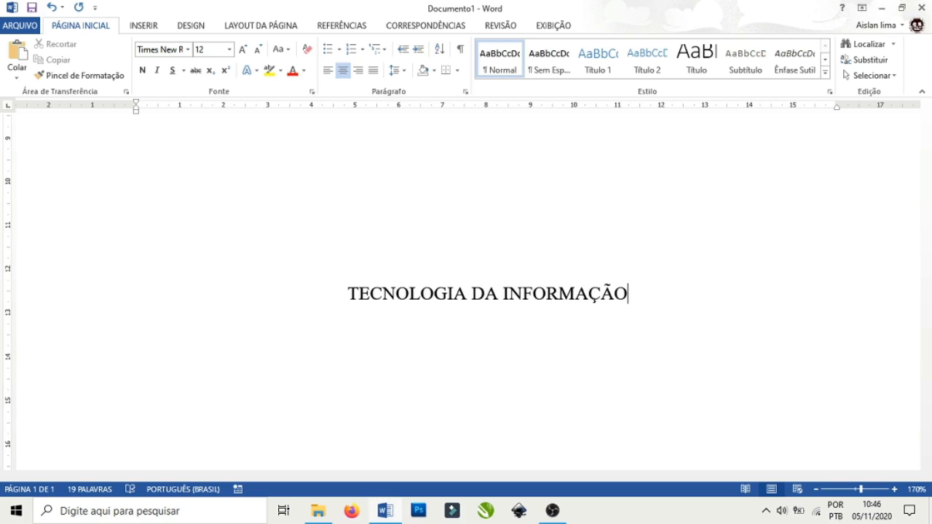
{"action": "scroll", "coordinate": [466, 258], "scroll_direction": "down", "scroll_amount": 1}
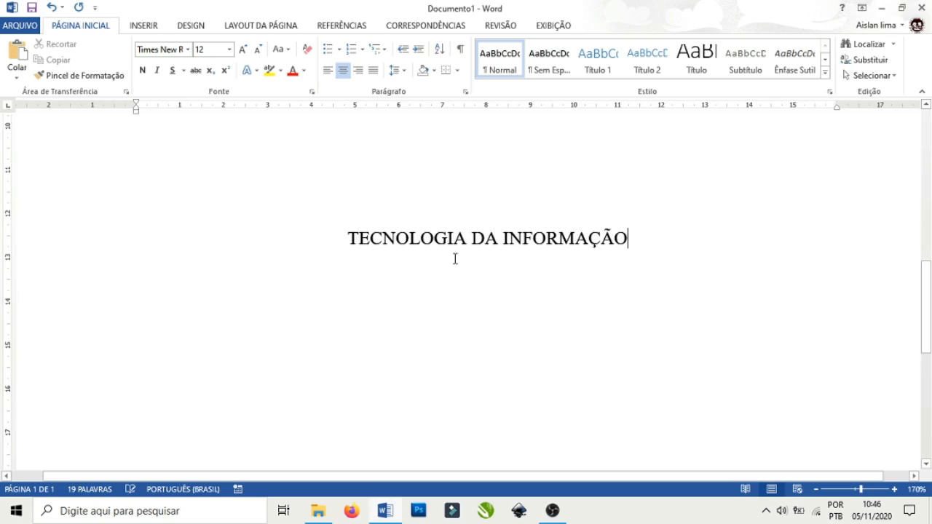
{"action": "scroll", "coordinate": [455, 259], "scroll_direction": "up", "scroll_amount": 1}
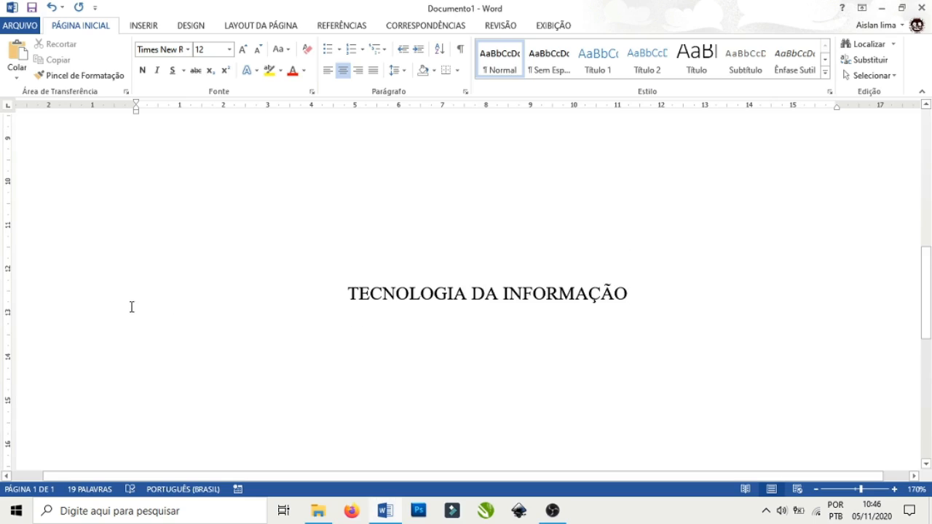
{"action": "left_click", "coordinate": [501, 27]}
{"action": "left_click", "coordinate": [556, 29]}
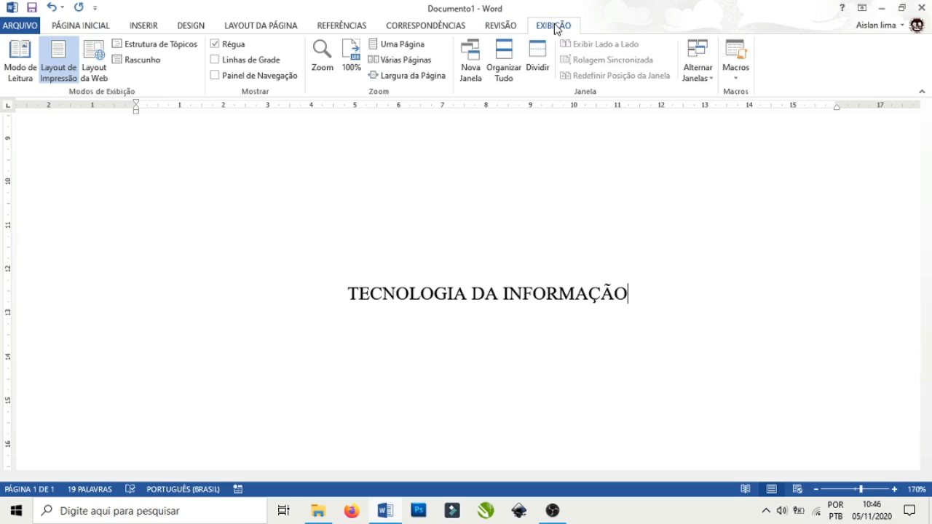
{"action": "left_click", "coordinate": [215, 46]}
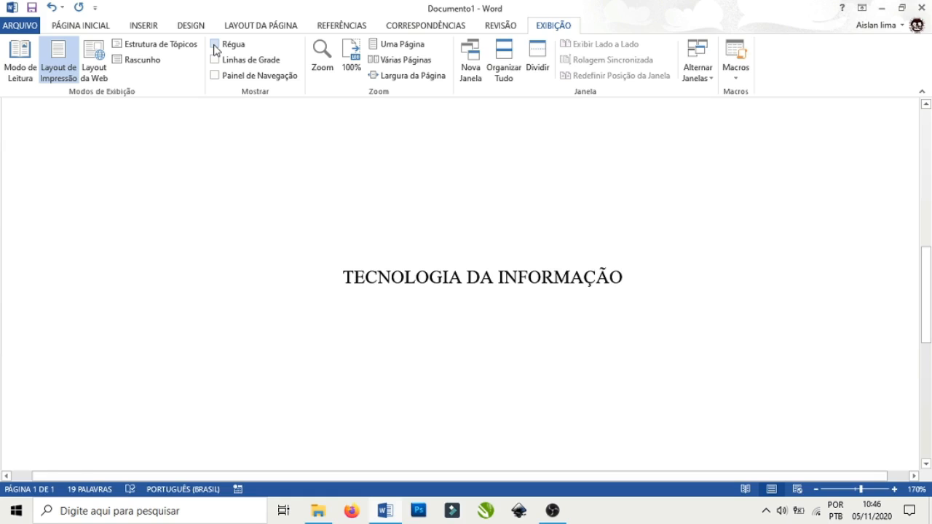
{"action": "left_click", "coordinate": [214, 46]}
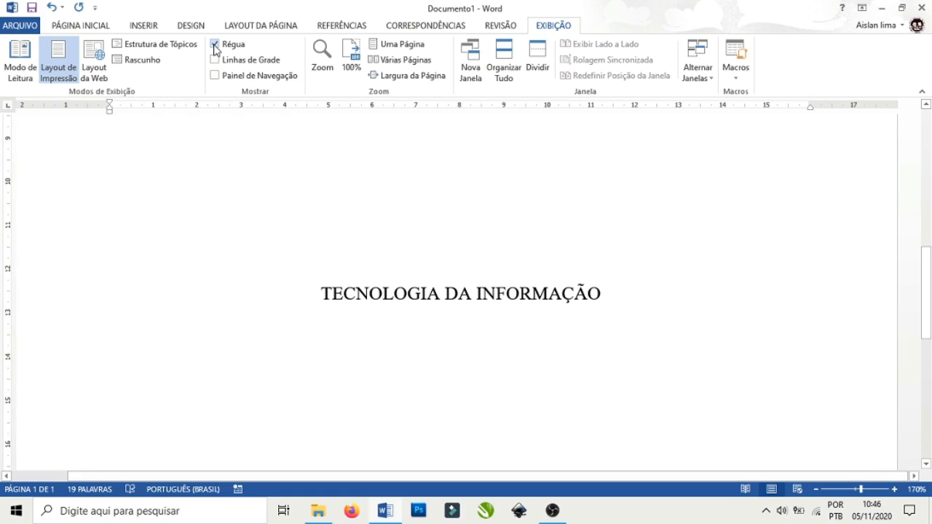
{"action": "left_click", "coordinate": [94, 30]}
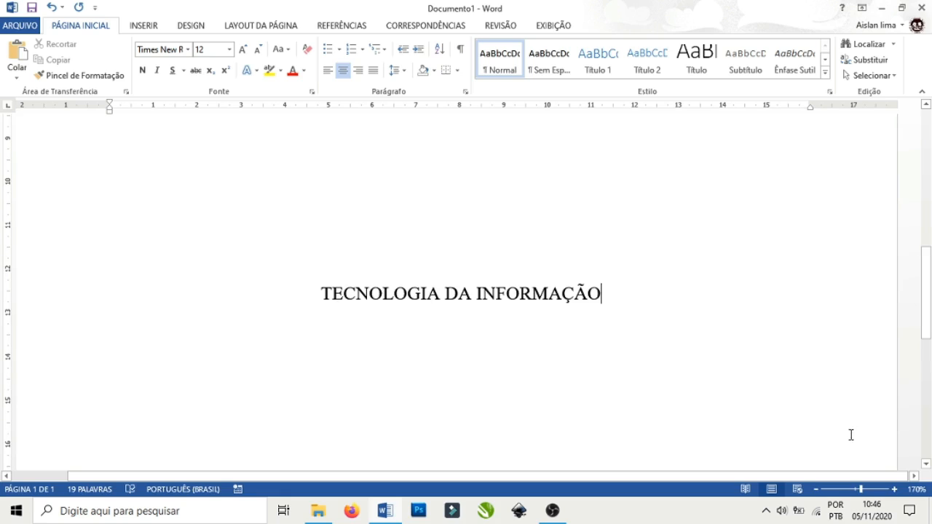
Zoom the page back out to 100%.
{"action": "left_click", "coordinate": [816, 490]}
{"action": "left_click", "coordinate": [816, 490]}
{"action": "left_click", "coordinate": [817, 490]}
{"action": "left_click", "coordinate": [817, 491]}
{"action": "left_click", "coordinate": [817, 490]}
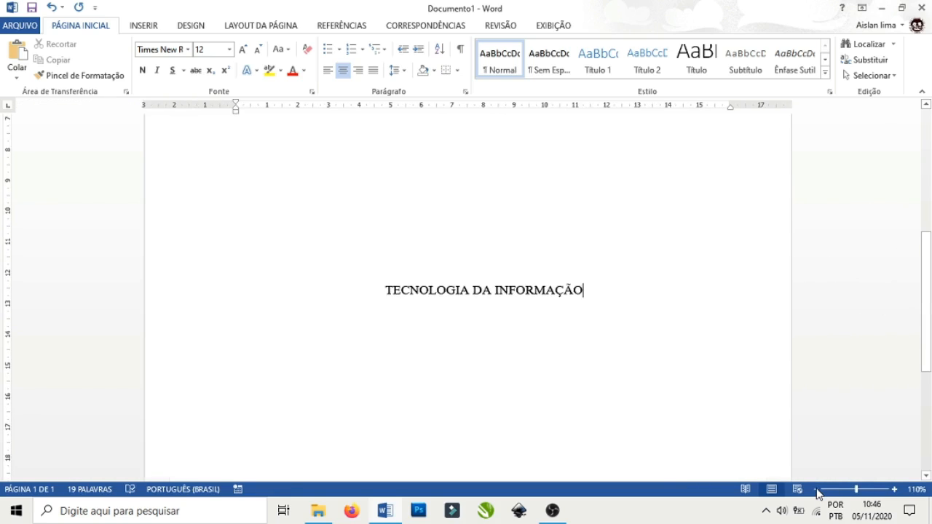
{"action": "left_click", "coordinate": [817, 490]}
{"action": "left_click", "coordinate": [817, 490]}
Make the 'TECNOLOGIA DA INFORMAÇÃO' title bold with Negrito.
{"action": "left_click_drag", "start_coordinate": [568, 290], "coordinate": [410, 302]}
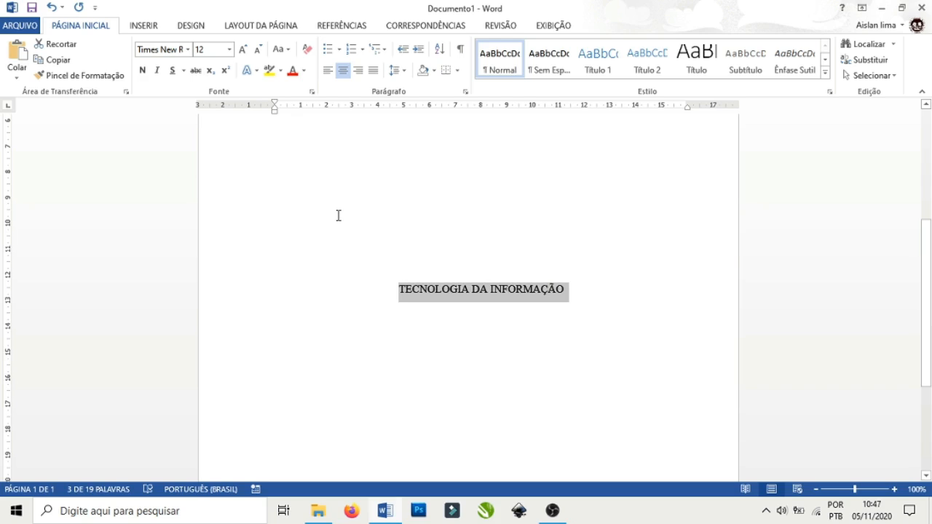
{"action": "left_click", "coordinate": [142, 72]}
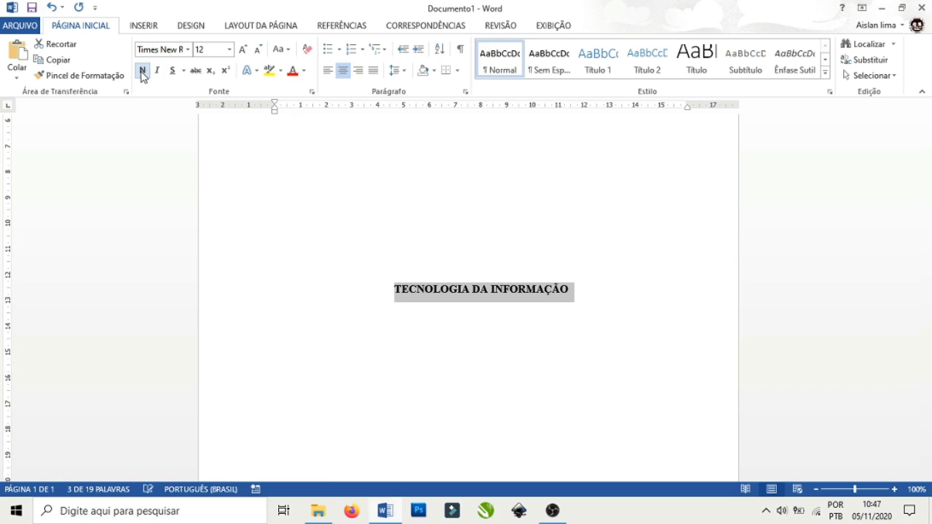
{"action": "left_click", "coordinate": [587, 293]}
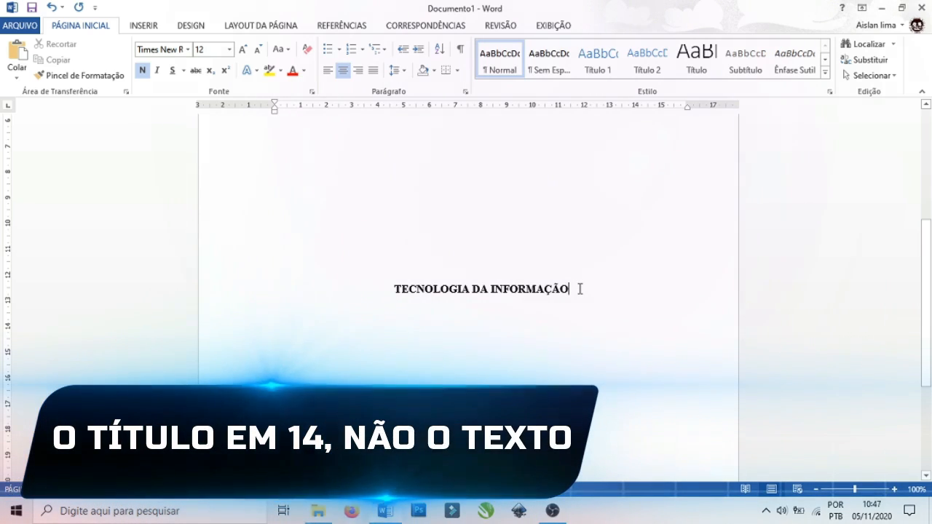
{"action": "scroll", "coordinate": [580, 289], "scroll_direction": "up", "scroll_amount": 5}
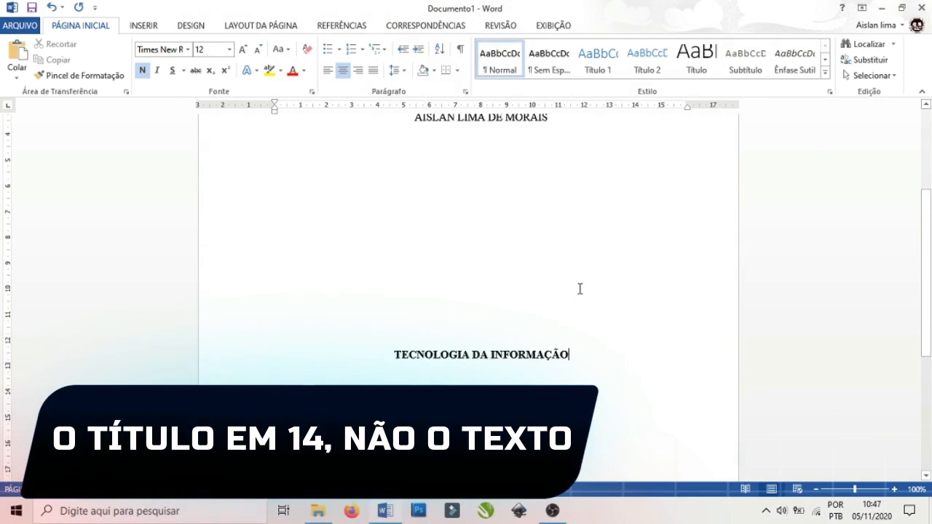
{"action": "scroll", "coordinate": [580, 290], "scroll_direction": "down", "scroll_amount": 3}
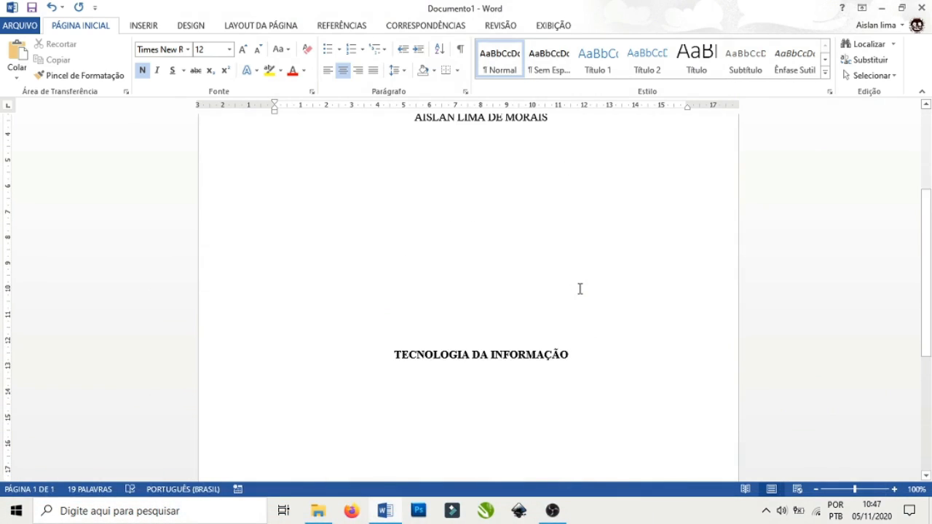
{"action": "scroll", "coordinate": [580, 289], "scroll_direction": "down", "scroll_amount": 3}
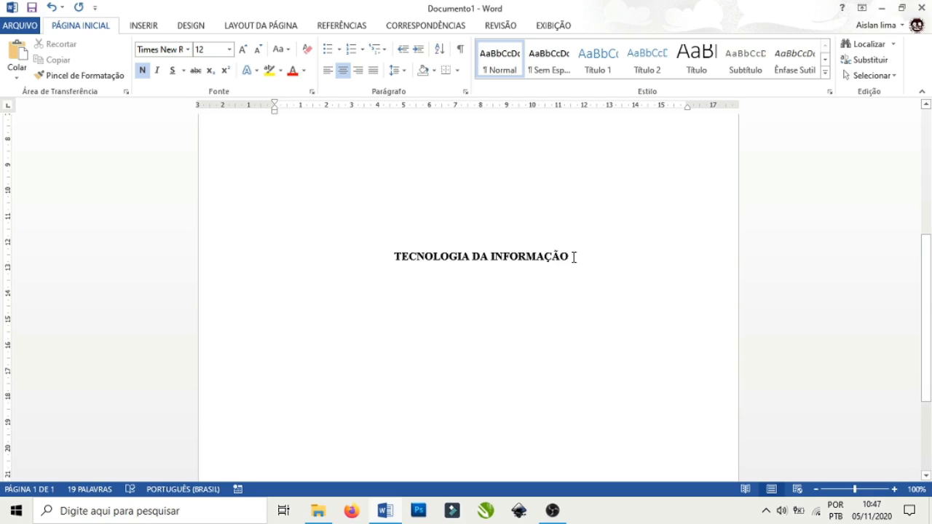
Fill the space below the title with blank lines to the page bottom, keeping a single page.
{"action": "key", "text": "Return"}
{"action": "key", "text": "Return"}
{"action": "key", "text": "Return"}
{"action": "key", "text": "Return"}
{"action": "key", "text": "Return"}
{"action": "key", "text": "Return"}
{"action": "key", "text": "Return"}
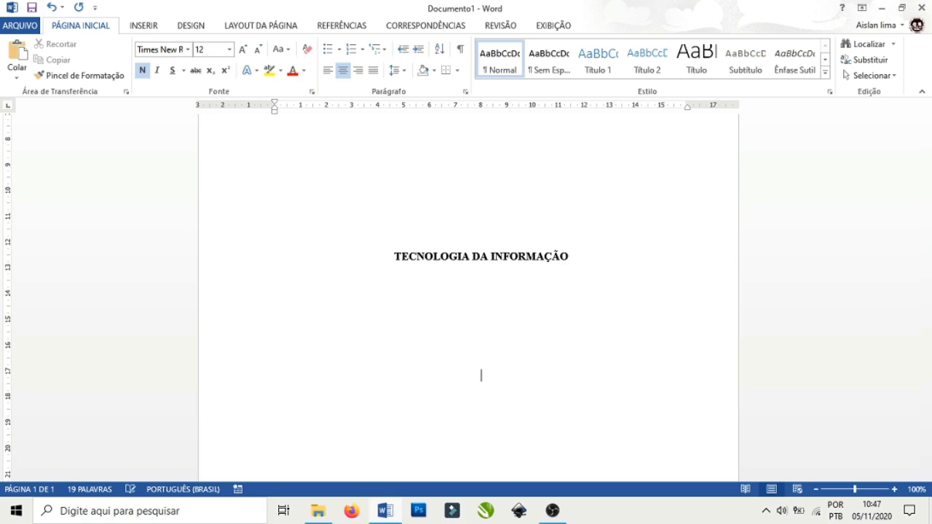
{"action": "scroll", "coordinate": [576, 267], "scroll_direction": "down", "scroll_amount": 3}
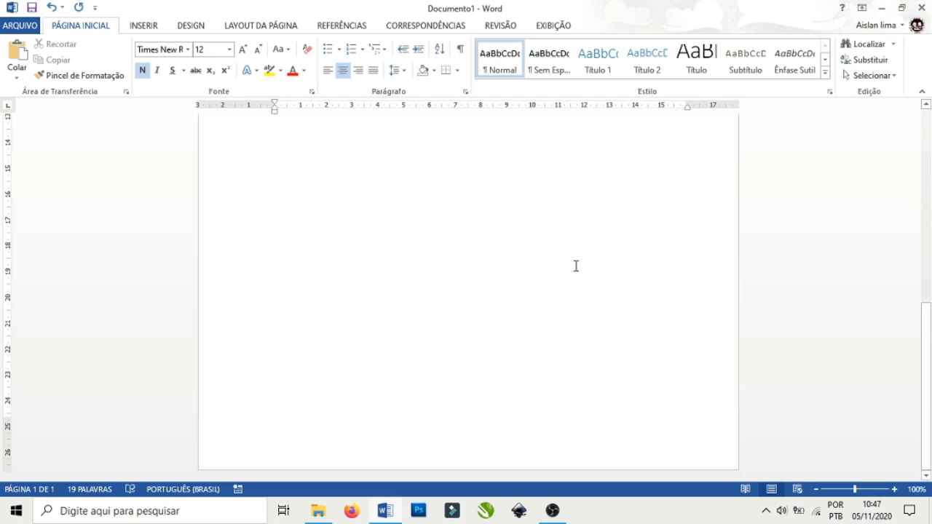
{"action": "key", "text": "Return"}
{"action": "key", "text": "Return"}
{"action": "key", "text": "Return"}
{"action": "key", "text": "Return"}
{"action": "key", "text": "Return"}
{"action": "key", "text": "Return"}
{"action": "key", "text": "Return"}
{"action": "key", "text": "Return"}
{"action": "key", "text": "Return"}
{"action": "key", "text": "Return"}
{"action": "key", "text": "Return"}
{"action": "key", "text": "Return"}
{"action": "key", "text": "Return"}
{"action": "key", "text": "Return"}
{"action": "key", "text": "Return"}
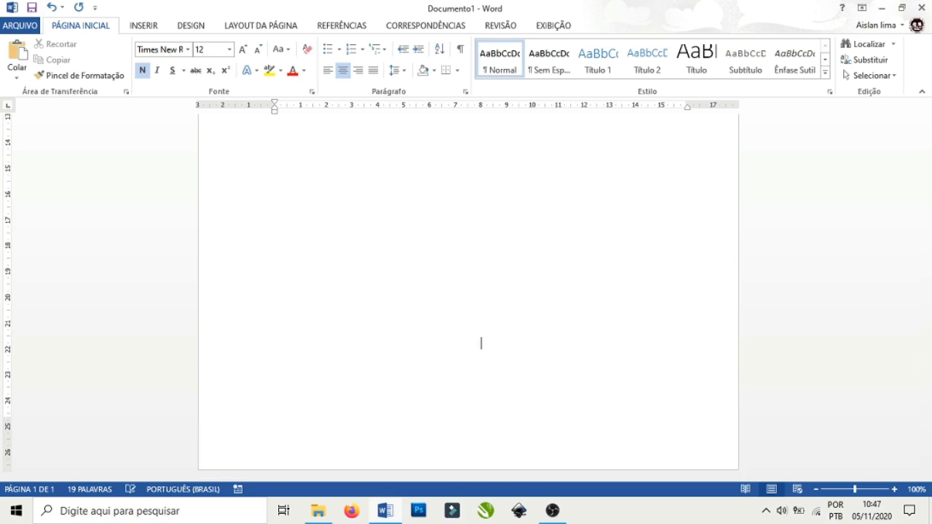
{"action": "key", "text": "BackSpace"}
{"action": "key", "text": "BackSpace"}
{"action": "key", "text": "BackSpace"}
{"action": "key", "text": "BackSpace"}
{"action": "key", "text": "BackSpace"}
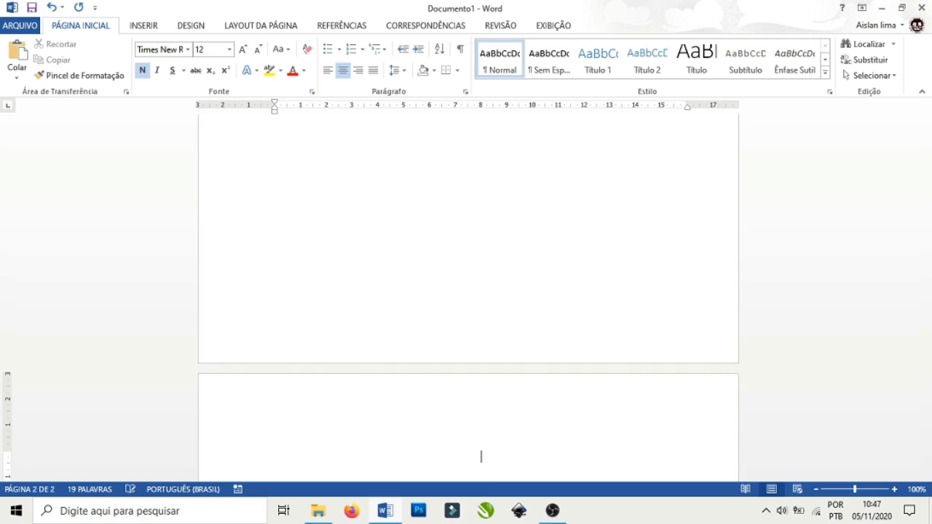
{"action": "key", "text": "Return"}
{"action": "key", "text": "BackSpace"}
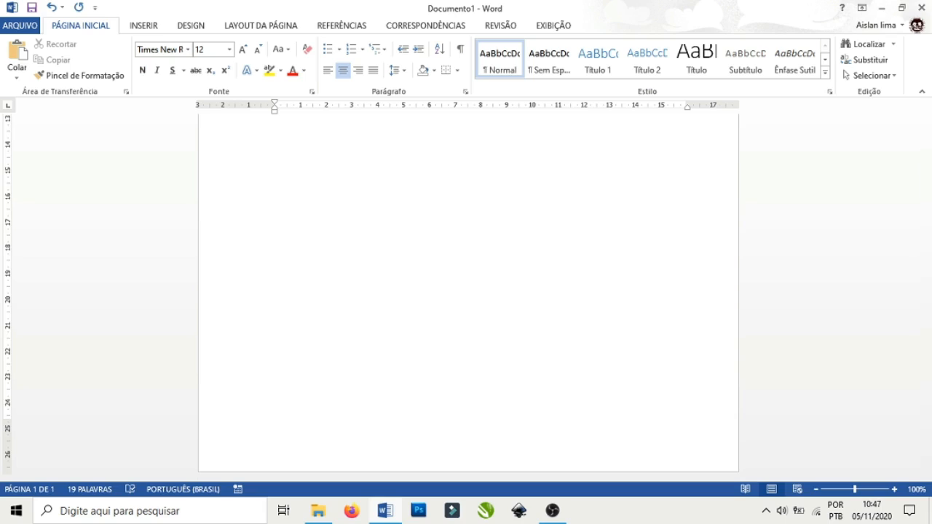
Type 'VÁRZEA-ALEGRE CE, Outubro de 2020' on the last line of the cover page.
{"action": "type", "text": "VÁRZEA-ALEGRE"}
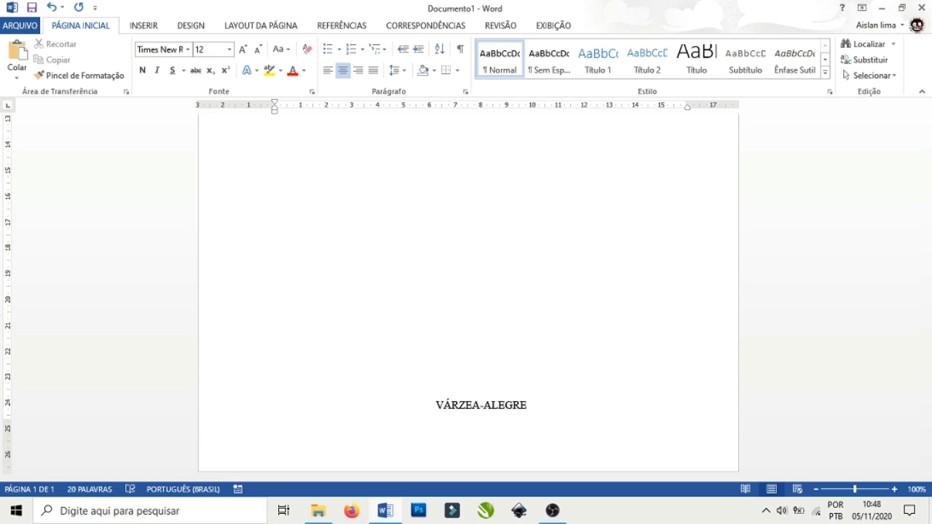
{"action": "type", "text": "CE"}
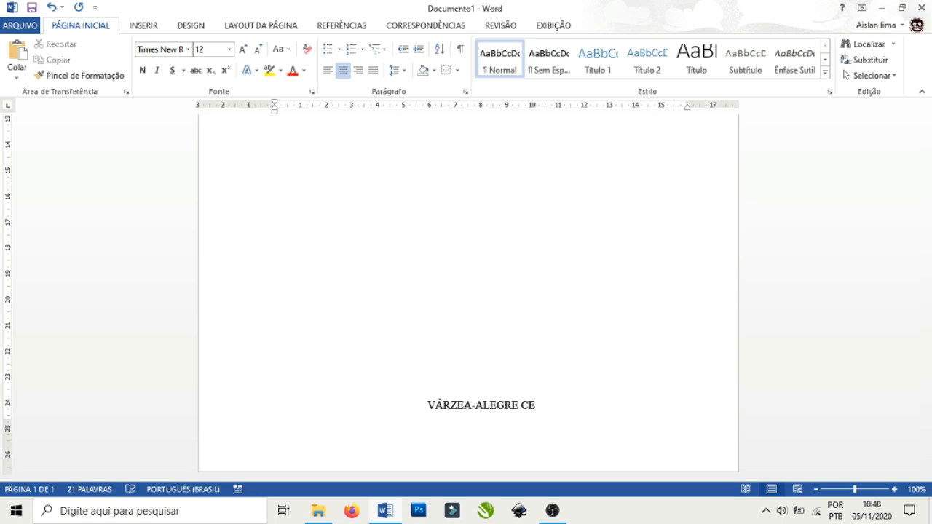
{"action": "type", "text": ","}
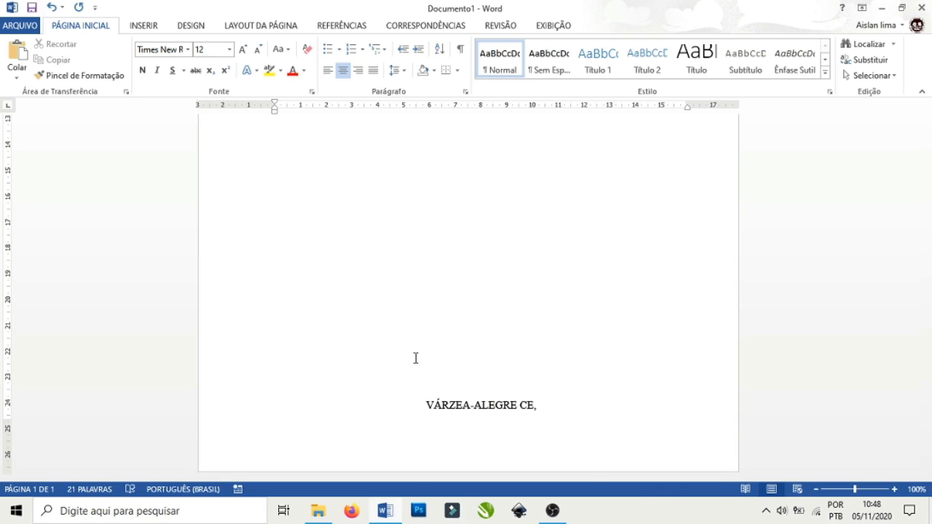
{"action": "type", "text": " O"}
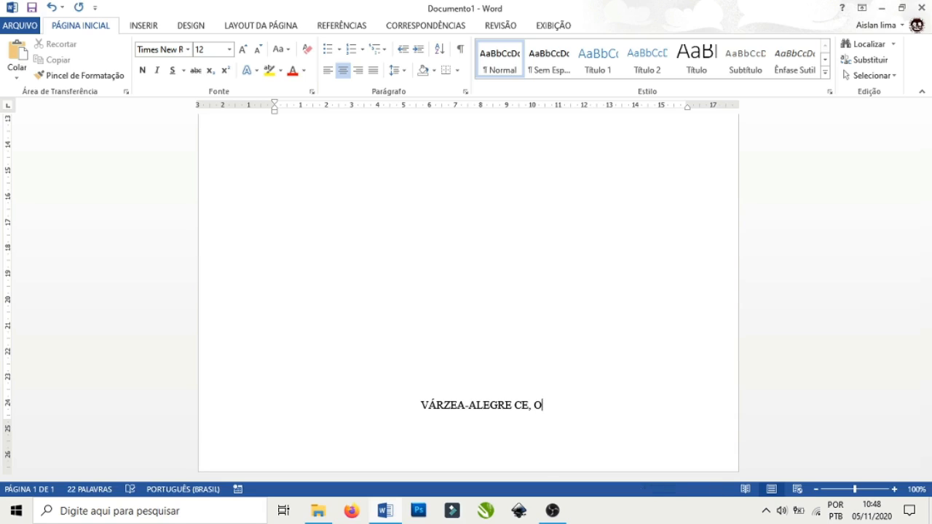
{"action": "type", "text": "u"}
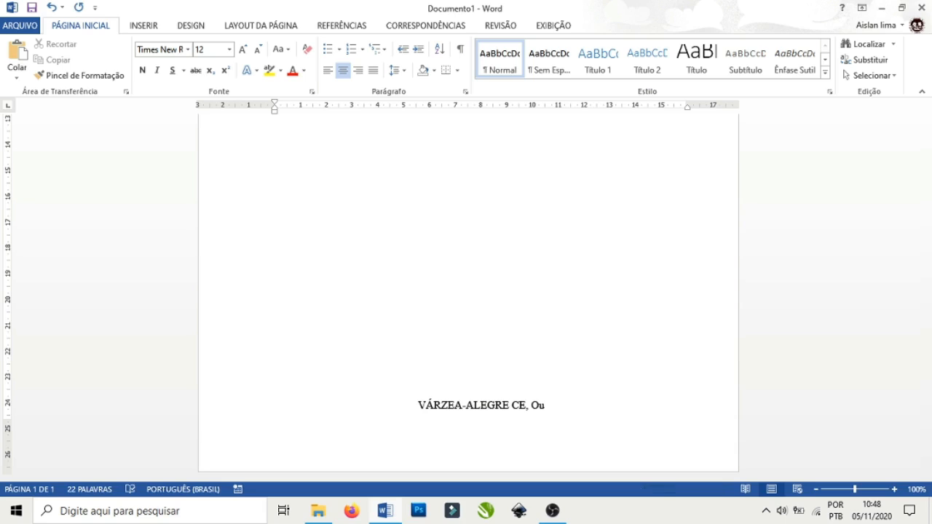
{"action": "type", "text": "tubr"}
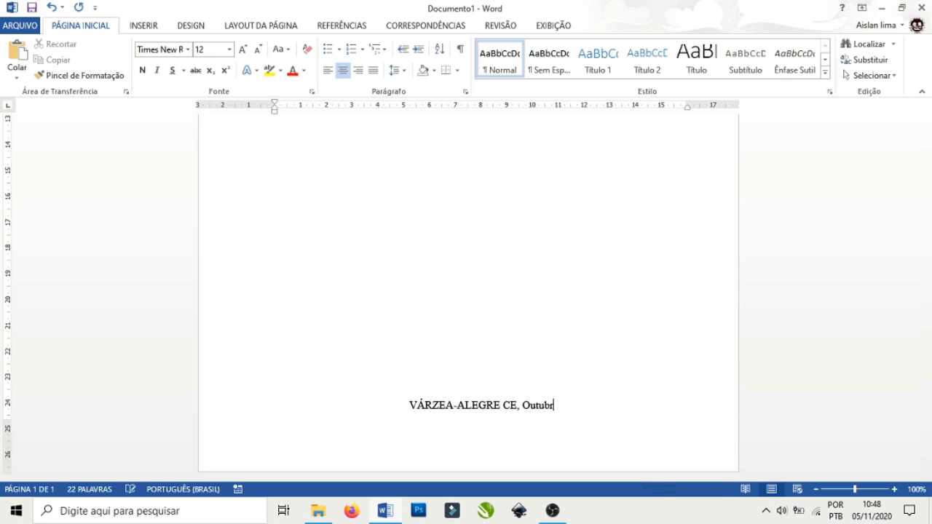
{"action": "type", "text": "o de "}
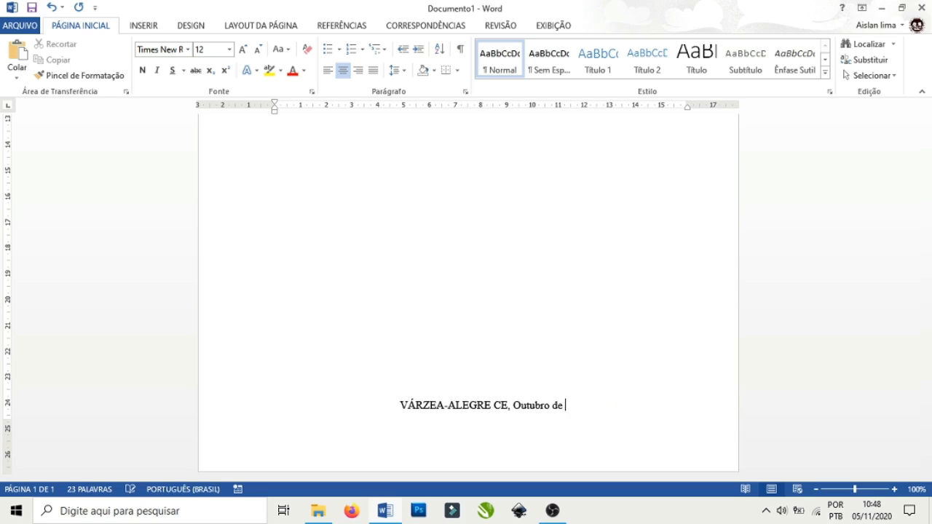
{"action": "type", "text": "2020"}
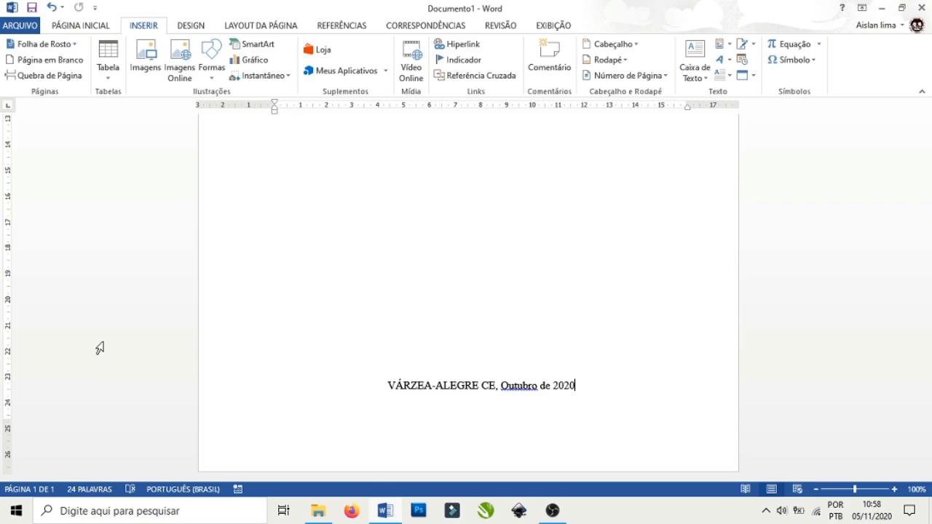
Remove the old page break and insert a new one after the date line to create page 2.
{"action": "key", "text": "ctrl+Return"}
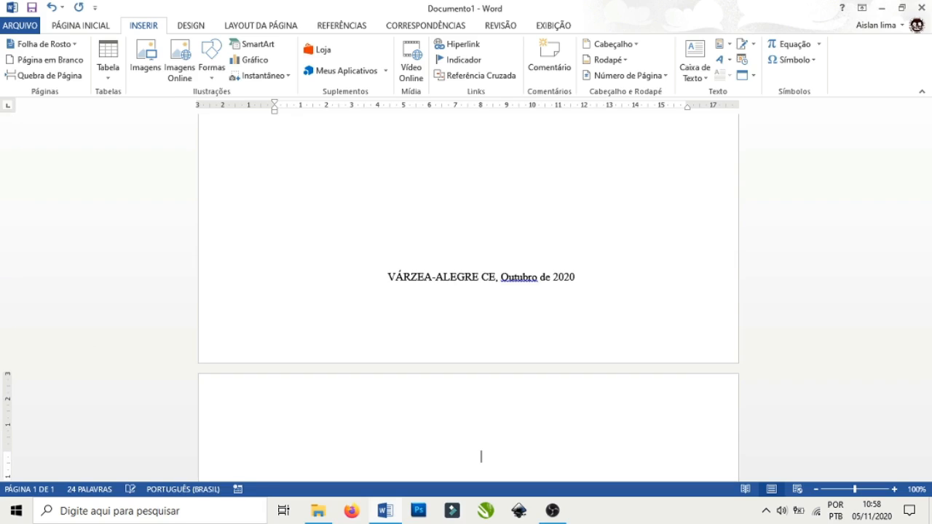
{"action": "key", "text": "BackSpace"}
{"action": "key", "text": "BackSpace"}
{"action": "key", "text": "BackSpace"}
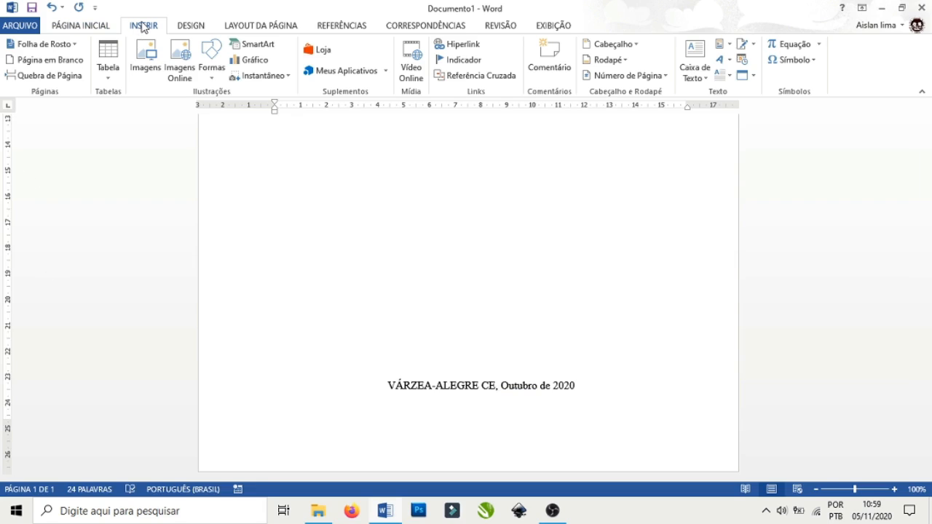
{"action": "left_click", "coordinate": [42, 76]}
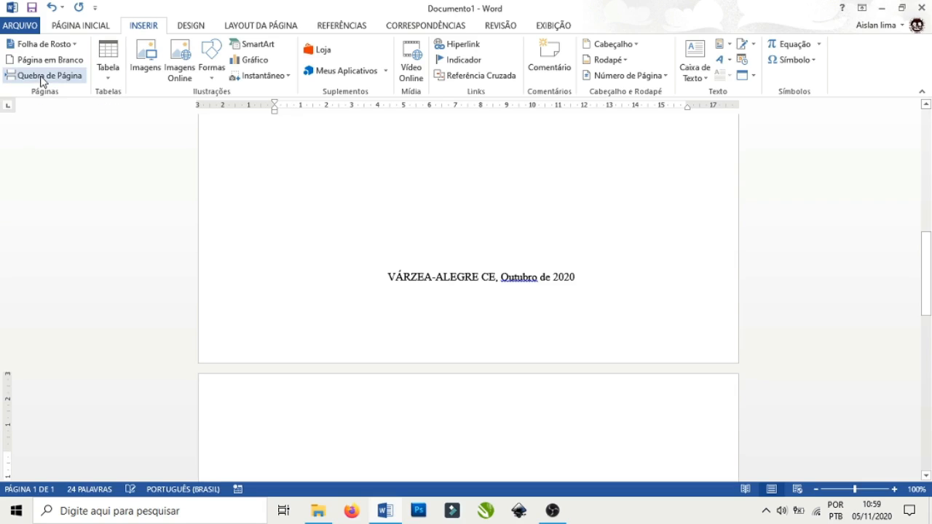
{"action": "scroll", "coordinate": [293, 151], "scroll_direction": "down", "scroll_amount": 1}
{"action": "scroll", "coordinate": [323, 168], "scroll_direction": "down", "scroll_amount": 5}
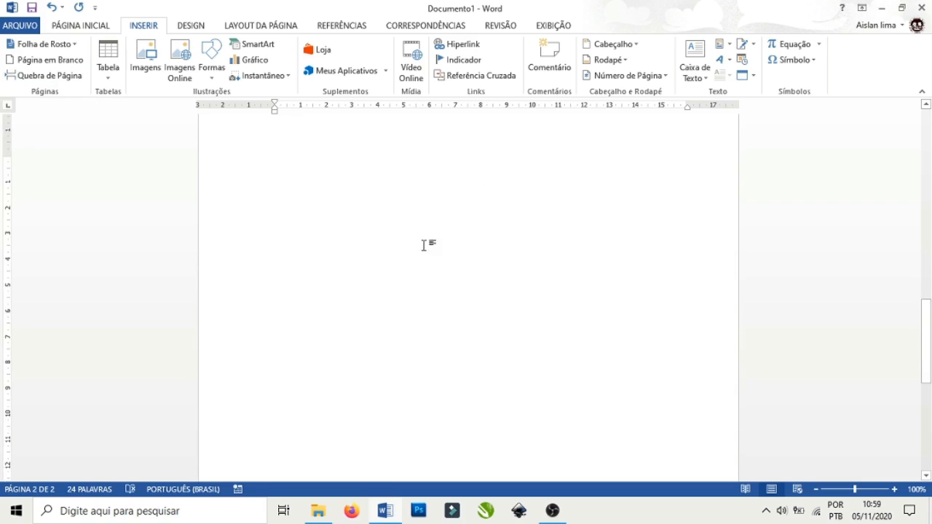
{"action": "scroll", "coordinate": [432, 243], "scroll_direction": "up", "scroll_amount": 2}
{"action": "scroll", "coordinate": [432, 242], "scroll_direction": "up", "scroll_amount": 5}
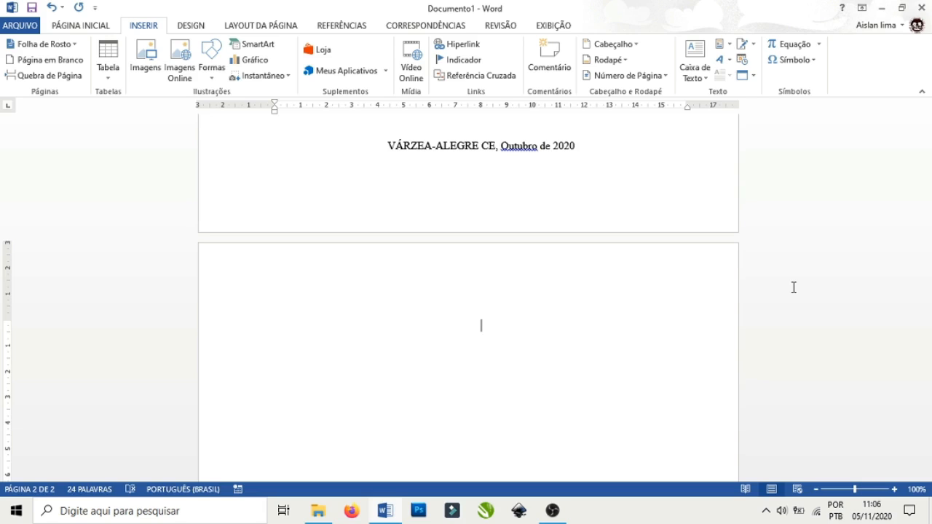
Type the centred heading 'SUMÁRIO' on page 2 and start an empty line below it.
{"action": "type", "text": "SUMÁRIO"}
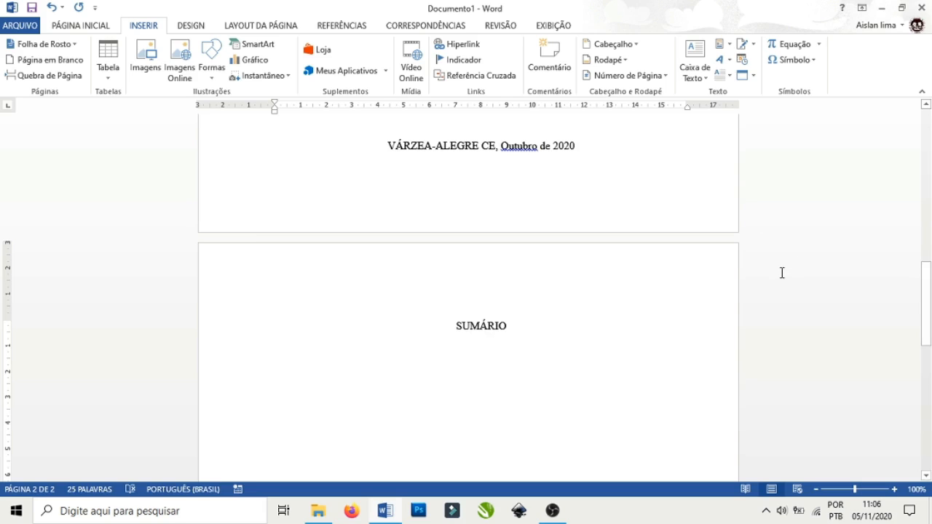
{"action": "key", "text": "Return"}
{"action": "key", "text": "Return"}
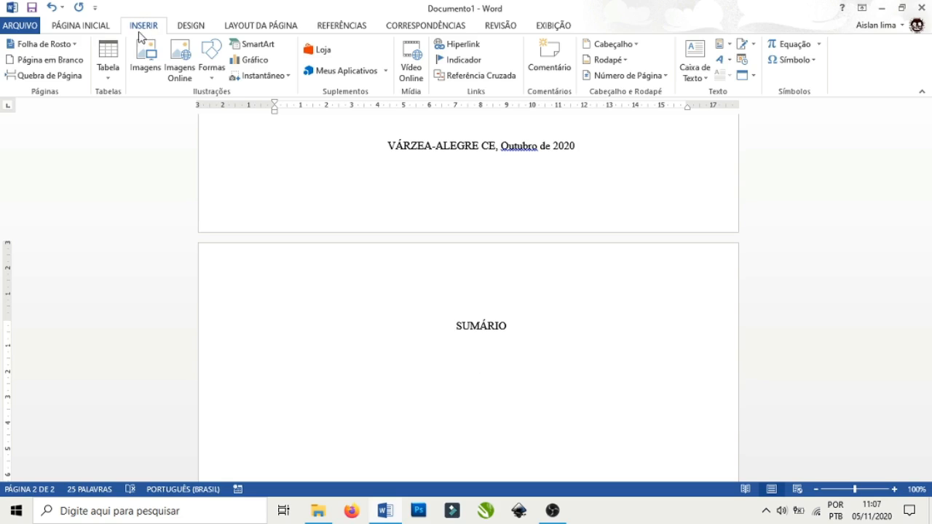
Insert a 3-column, 4-row table below SUMÁRIO and number its first column 01, 02, 03, 04.
{"action": "left_click", "coordinate": [108, 80]}
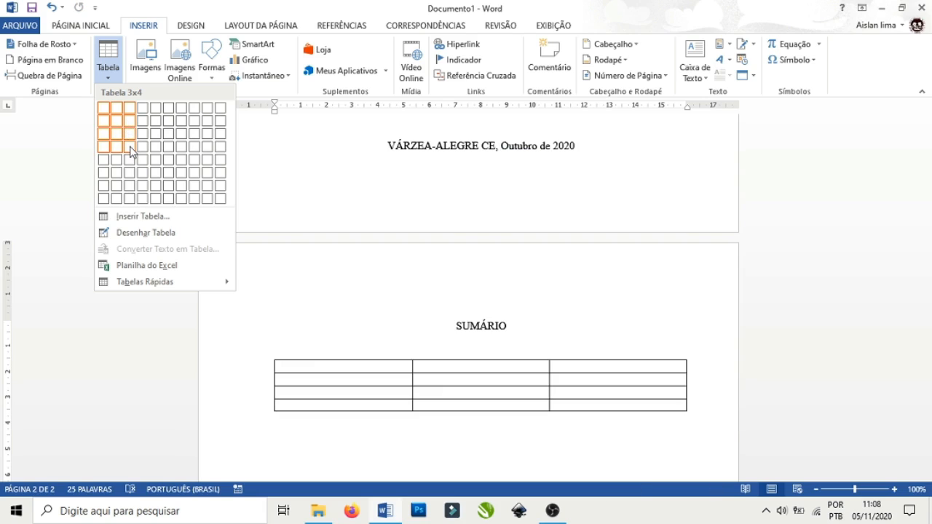
{"action": "left_click", "coordinate": [130, 151]}
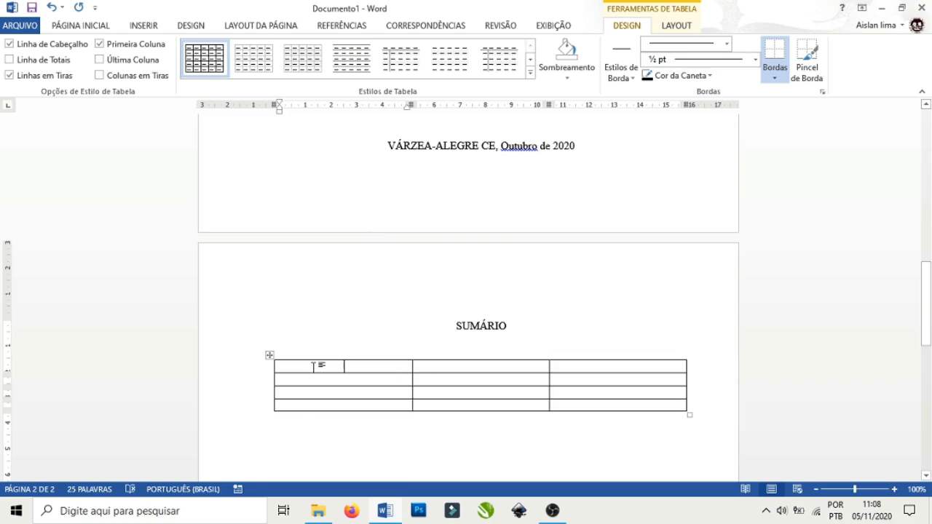
{"action": "type", "text": "01"}
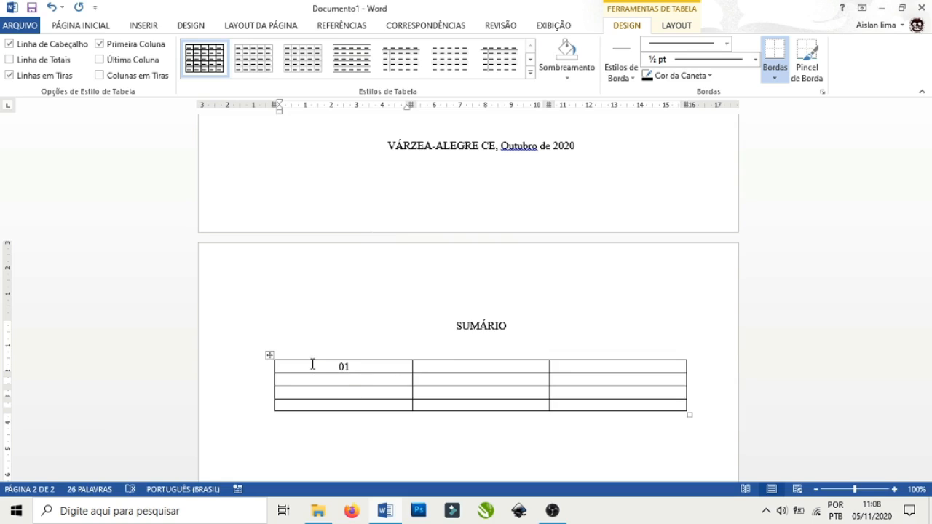
{"action": "key", "text": "Down"}
{"action": "type", "text": "02 "}
{"action": "type", "text": "03 "}
{"action": "type", "text": "04"}
Left-align the numbers 01–04 and drag the first column's border in to fit them.
{"action": "left_click_drag", "start_coordinate": [338, 368], "coordinate": [357, 405]}
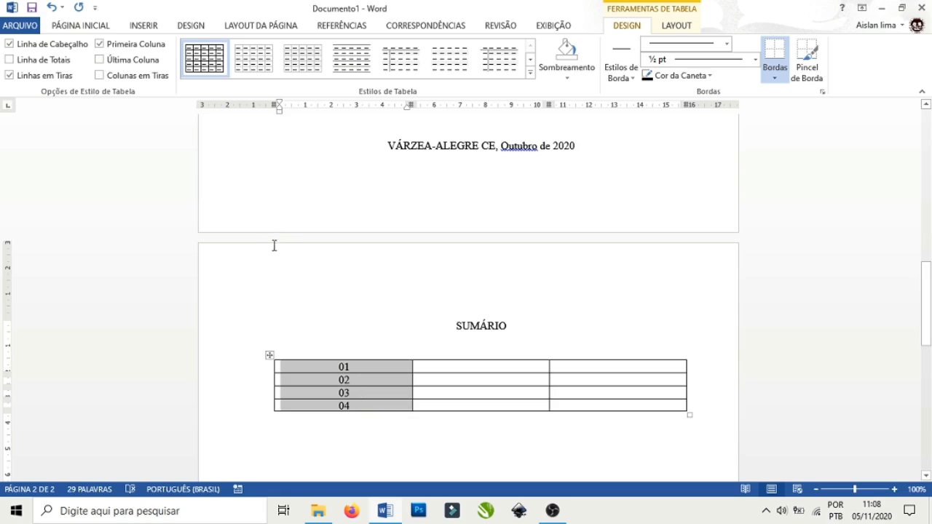
{"action": "left_click", "coordinate": [95, 28]}
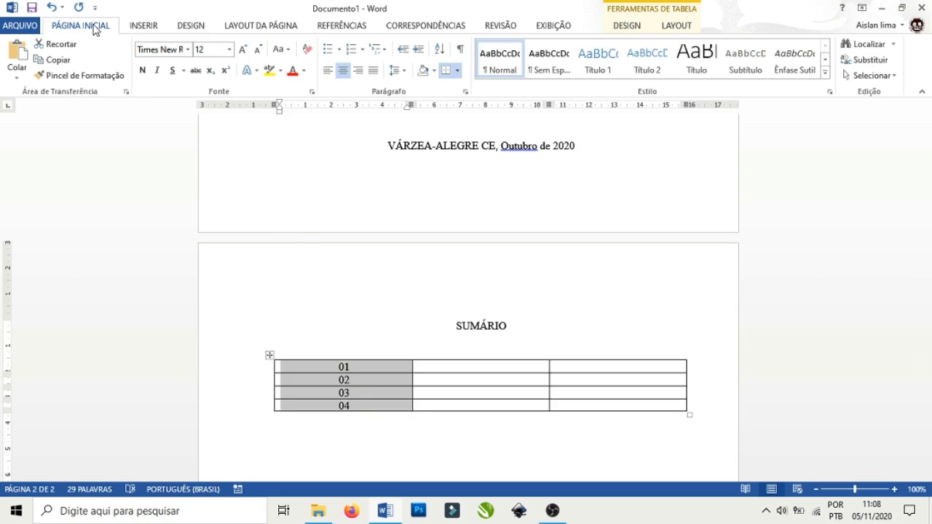
{"action": "left_click", "coordinate": [328, 70]}
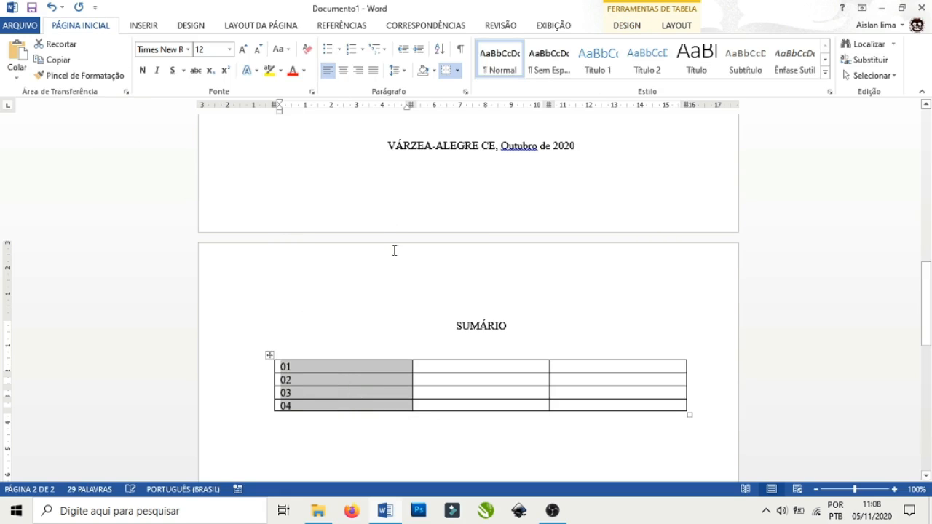
{"action": "mouse_move", "coordinate": [412, 379]}
{"action": "left_mouse_down"}
{"action": "mouse_move", "coordinate": [298, 379]}
{"action": "mouse_move", "coordinate": [403, 385]}
{"action": "left_mouse_up"}
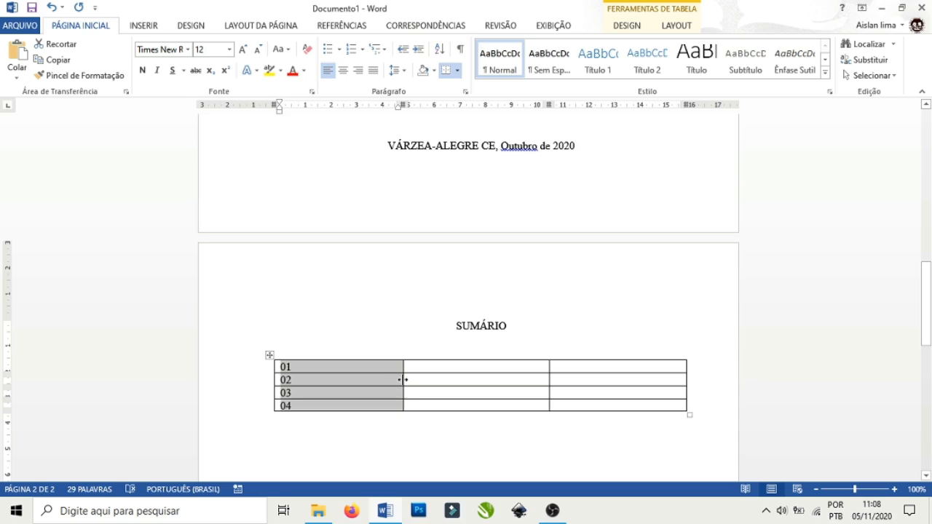
{"action": "left_click_drag", "start_coordinate": [402, 380], "coordinate": [299, 380]}
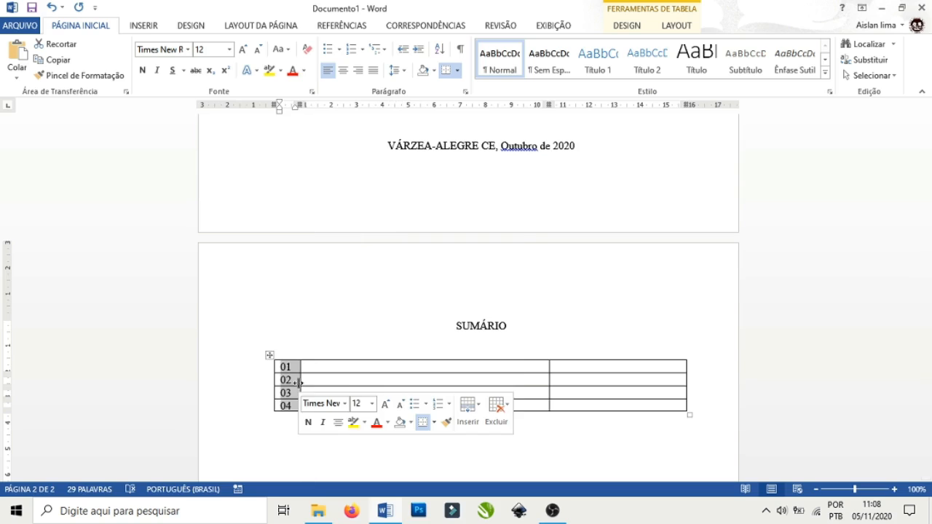
{"action": "left_click", "coordinate": [373, 373]}
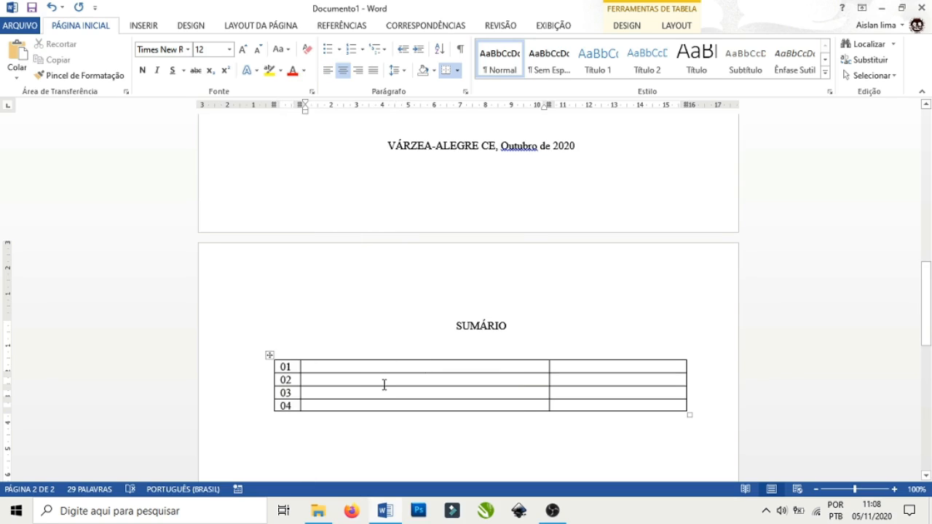
Enter INTRODUÇÃO, DESENVOLVIMENTO, CONCLUSÃO and REFERÊNCIAS BIBLIOGRÁFICAS in the middle cells of rows 01–04.
{"action": "type", "text": "IN"}
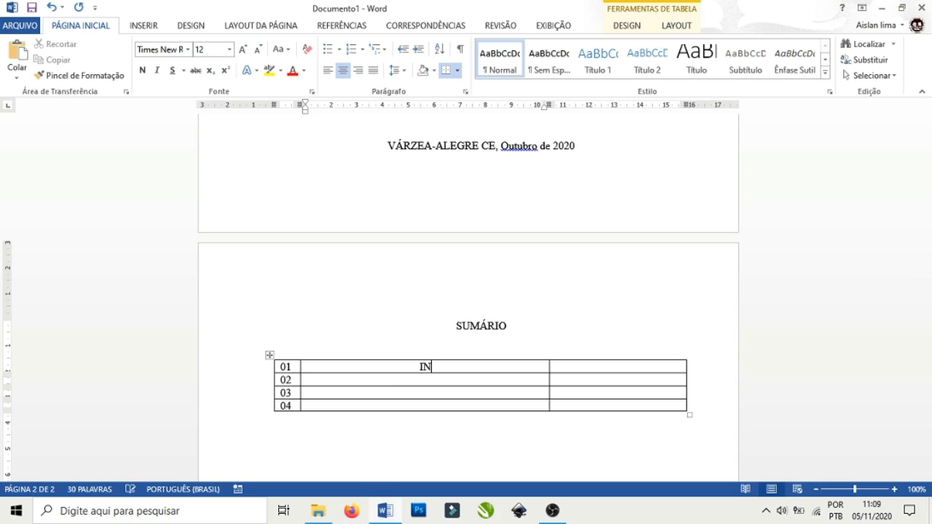
{"action": "type", "text": "TRODUÇÃO"}
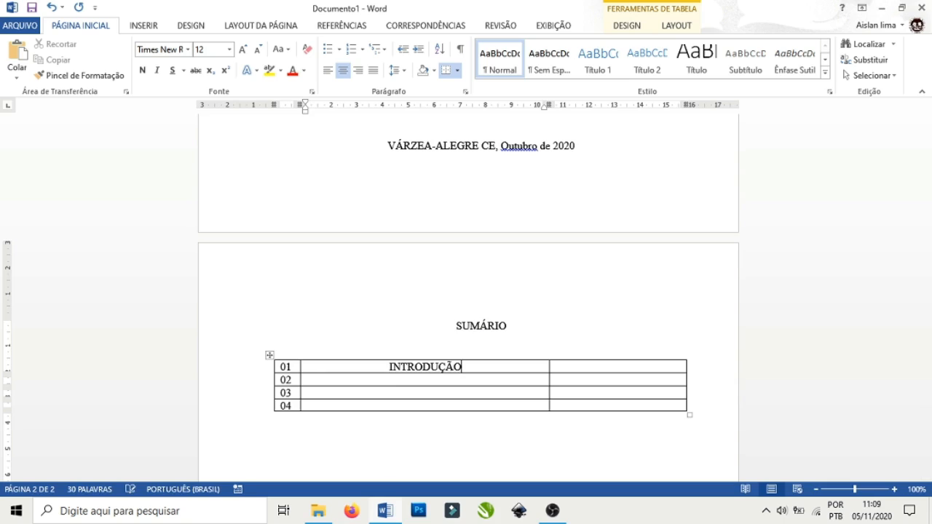
{"action": "left_click", "coordinate": [462, 378]}
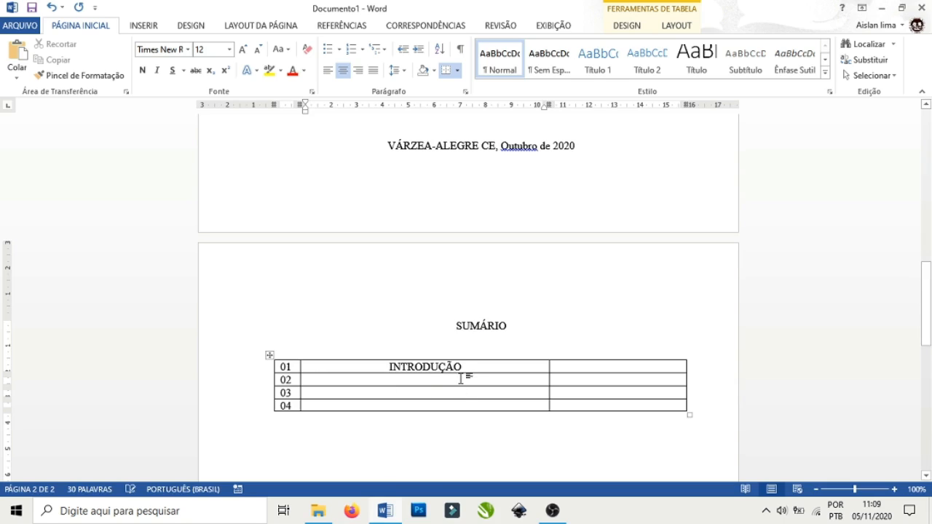
{"action": "type", "text": "DESENVOL"}
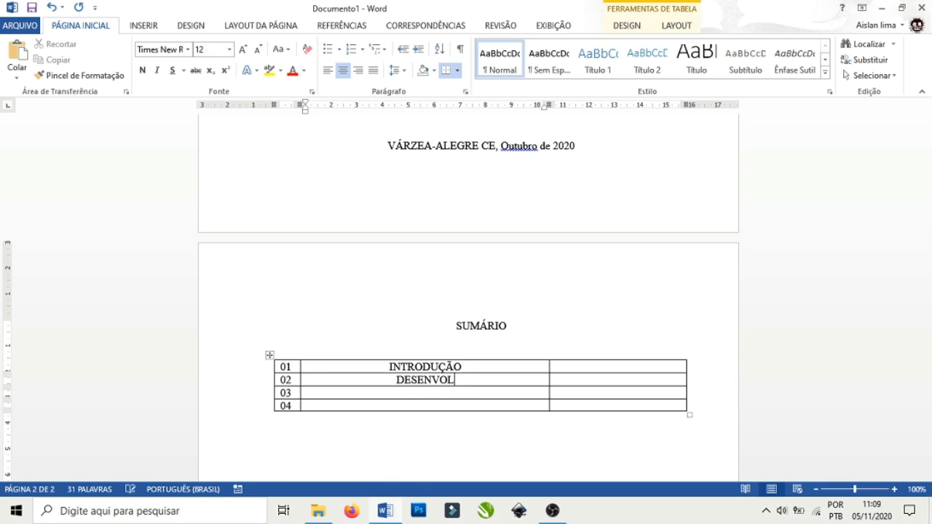
{"action": "type", "text": "VIMENTO"}
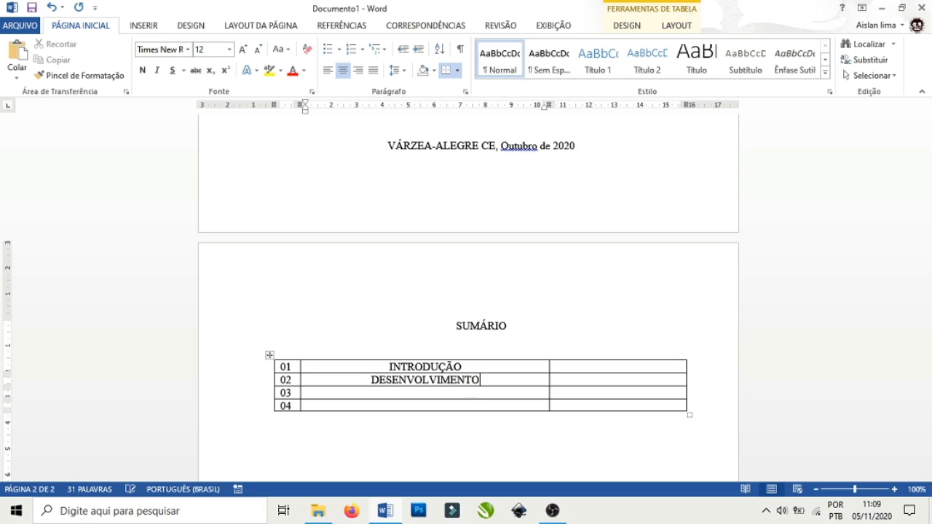
{"action": "left_click", "coordinate": [463, 393]}
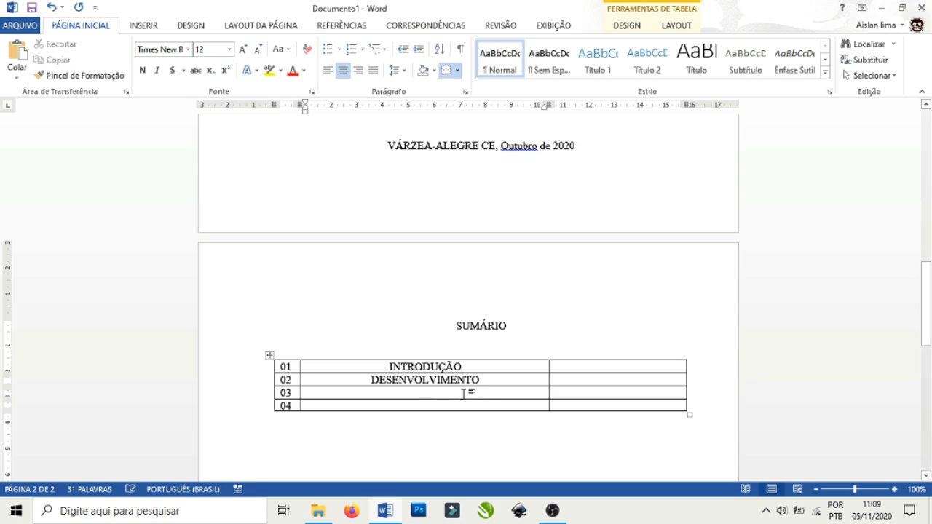
{"action": "type", "text": "CONCLU"}
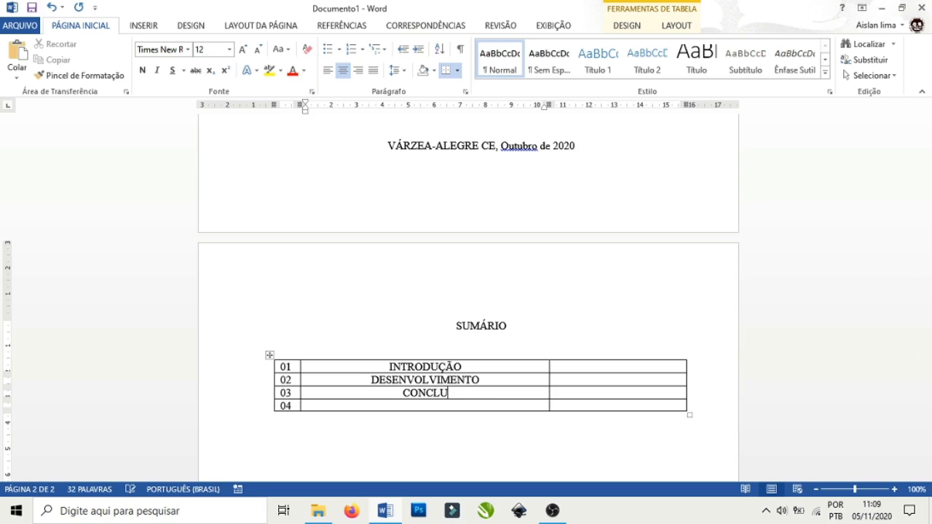
{"action": "type", "text": "SÃO"}
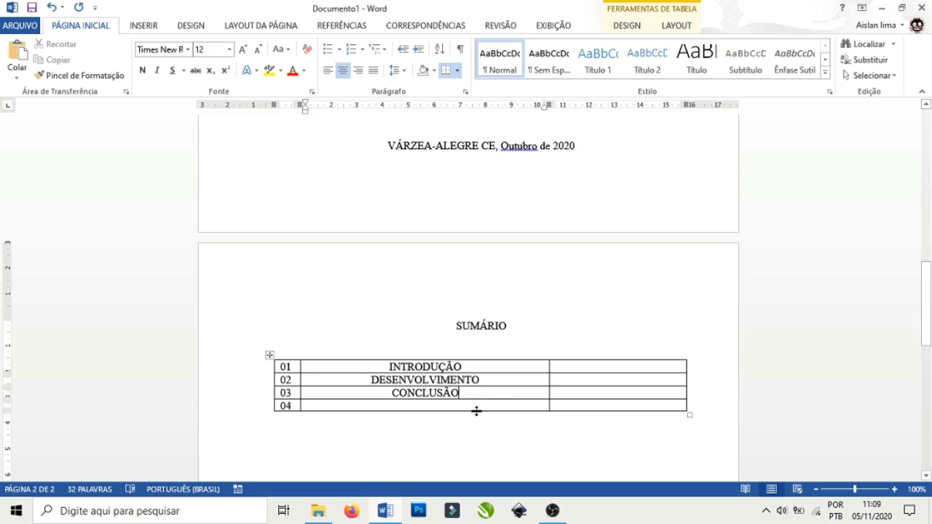
{"action": "left_click", "coordinate": [476, 405]}
{"action": "type", "text": "R"}
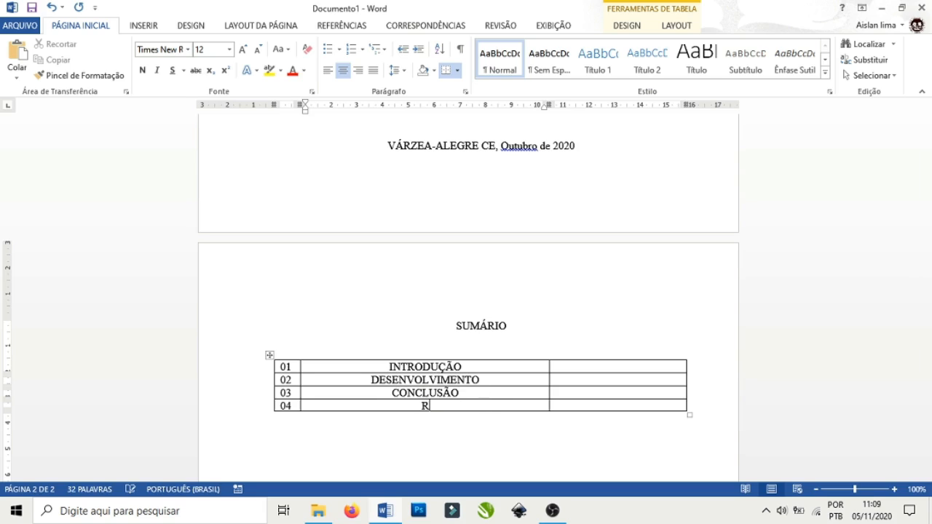
{"action": "type", "text": "EFERÊNC"}
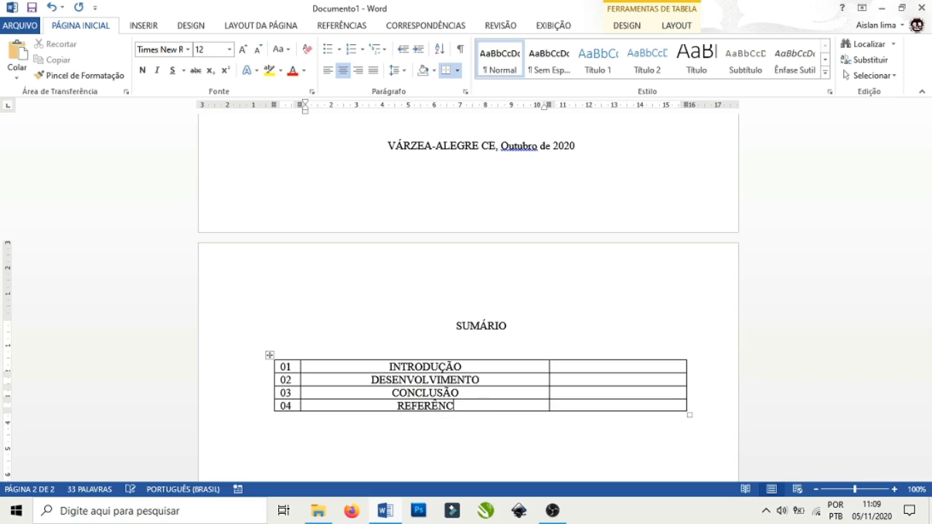
{"action": "type", "text": "IAS BIBLI"}
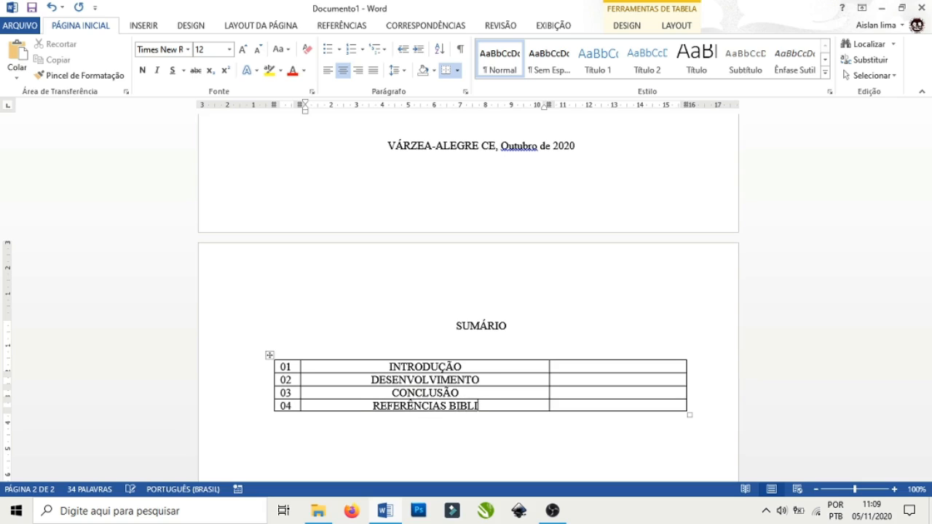
{"action": "type", "text": "OGRÁFICAS"}
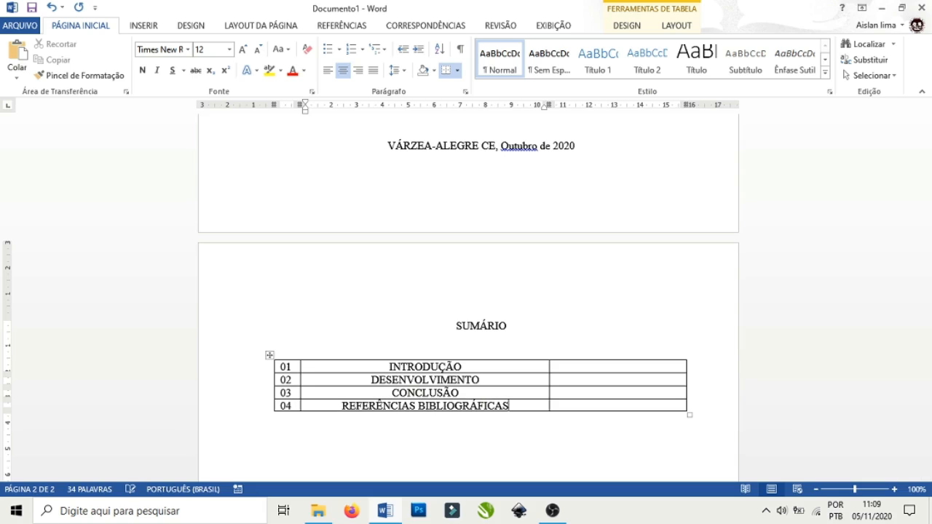
Left-align the section names and widen their column so the page-number column becomes narrow.
{"action": "left_click_drag", "start_coordinate": [384, 366], "coordinate": [438, 402]}
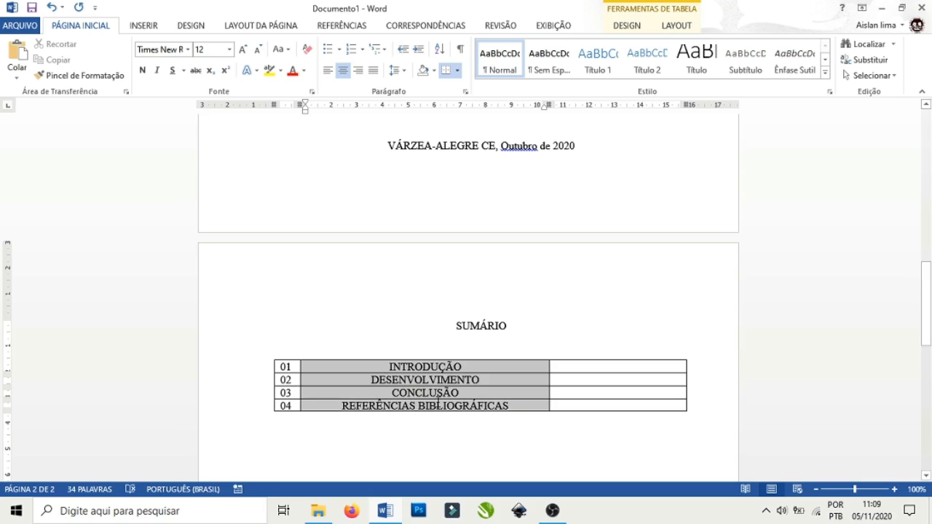
{"action": "left_click", "coordinate": [328, 70]}
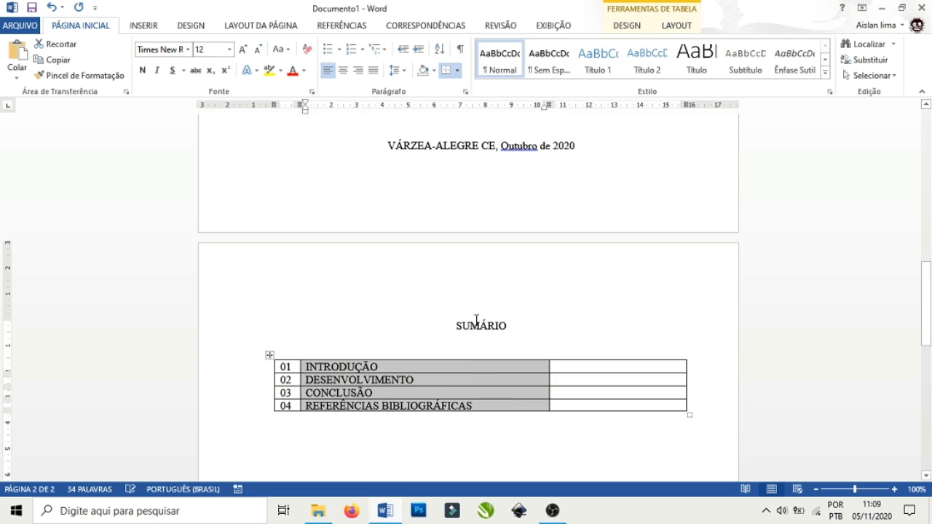
{"action": "left_click", "coordinate": [565, 379]}
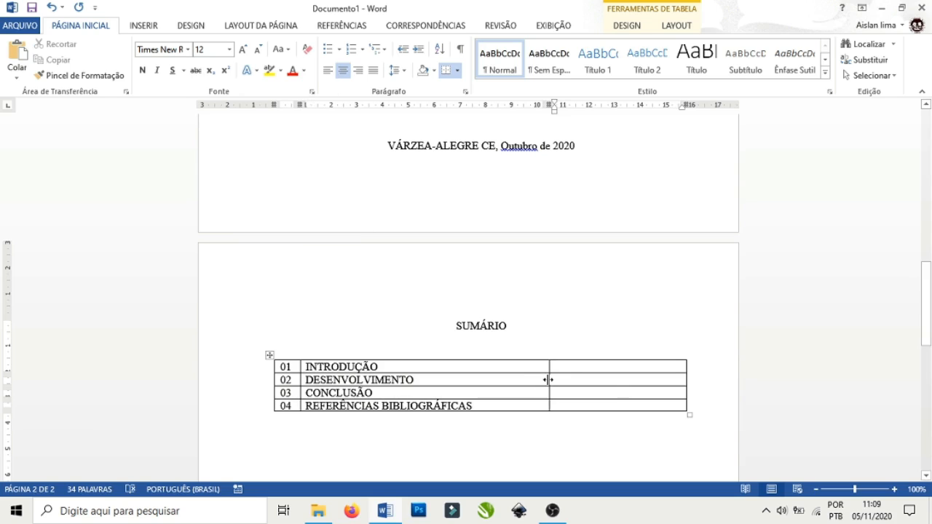
{"action": "left_click_drag", "start_coordinate": [548, 380], "coordinate": [654, 379]}
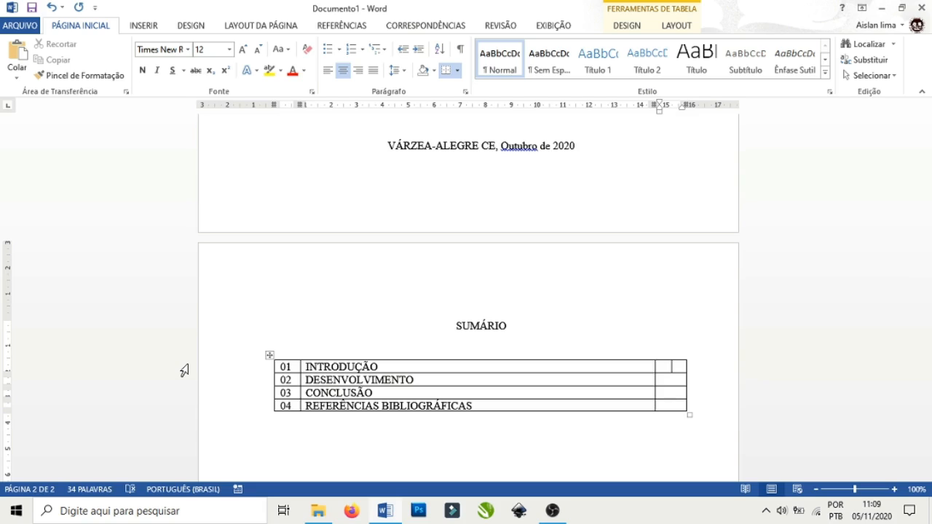
Enter page numbers 04, 06, 12 and 14 in the right-hand column of the four SUMÁRIO rows.
{"action": "type", "text": "04"}
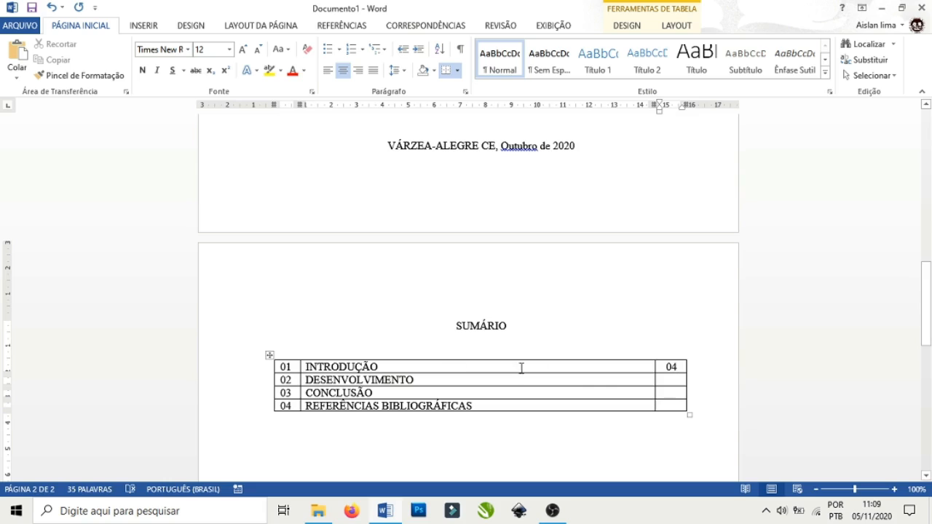
{"action": "left_click", "coordinate": [668, 383]}
{"action": "type", "text": "06"}
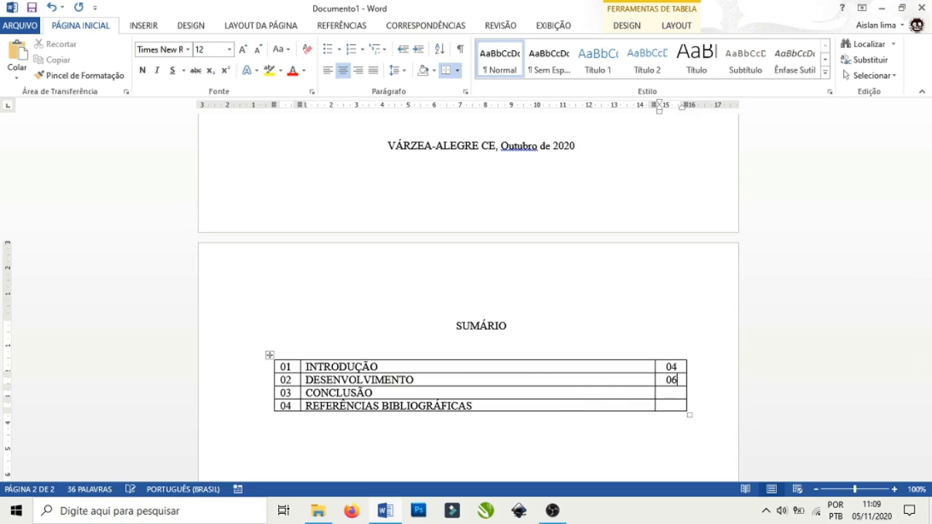
{"action": "left_click", "coordinate": [675, 394]}
{"action": "type", "text": "12"}
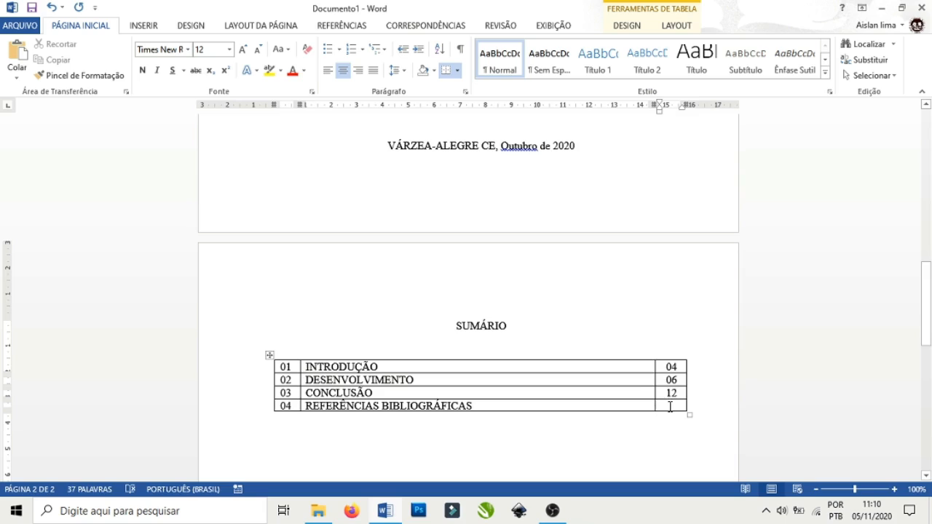
{"action": "left_click", "coordinate": [670, 407]}
{"action": "type", "text": "14"}
{"action": "left_click", "coordinate": [397, 367]}
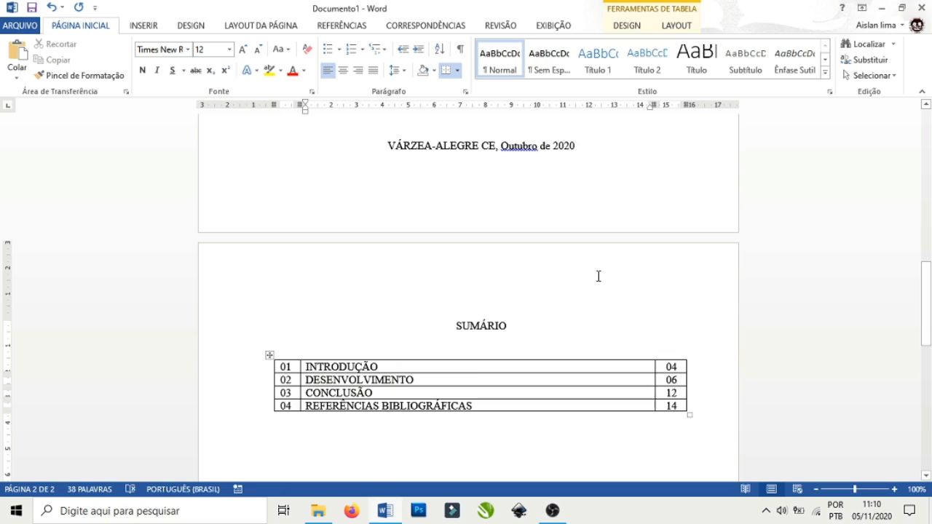
Type dot leaders after INTRODUÇÃO, DESENVOLVIMENTO, CONCLUSÃO and REFERÊNCIAS BIBLIOGRÁFICAS, trimming each to fit one line.
{"action": "type", "text": "........................................."}
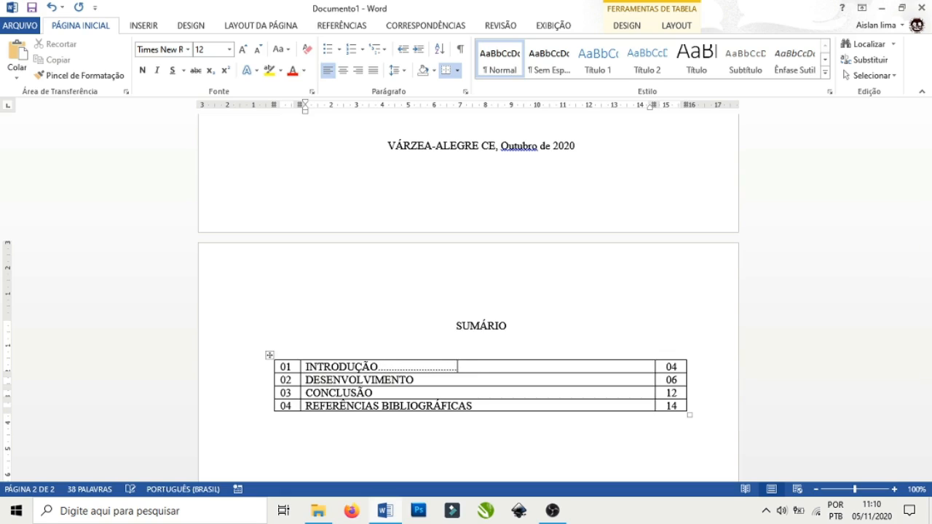
{"action": "type", "text": "......................................................................................"}
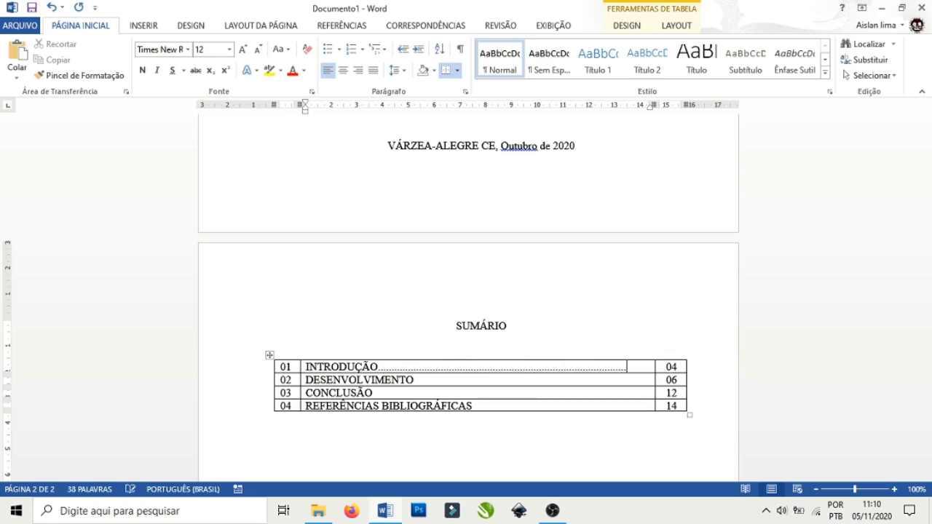
{"action": "type", "text": "........."}
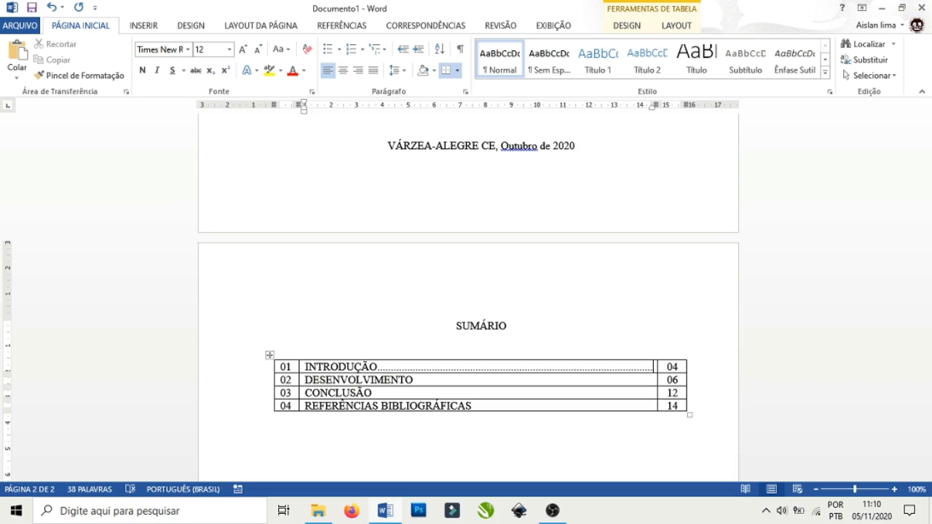
{"action": "left_click", "coordinate": [426, 381]}
{"action": "type", "text": "................................................................................."}
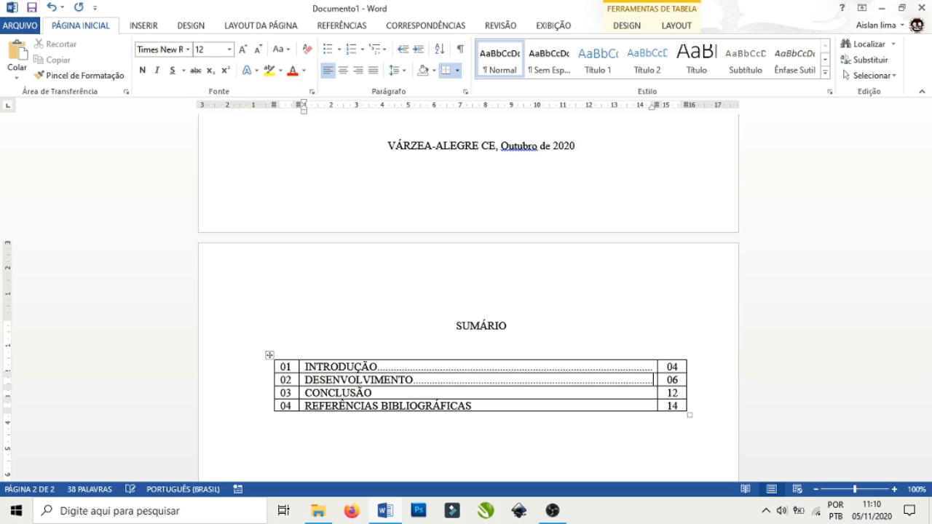
{"action": "left_click", "coordinate": [375, 394]}
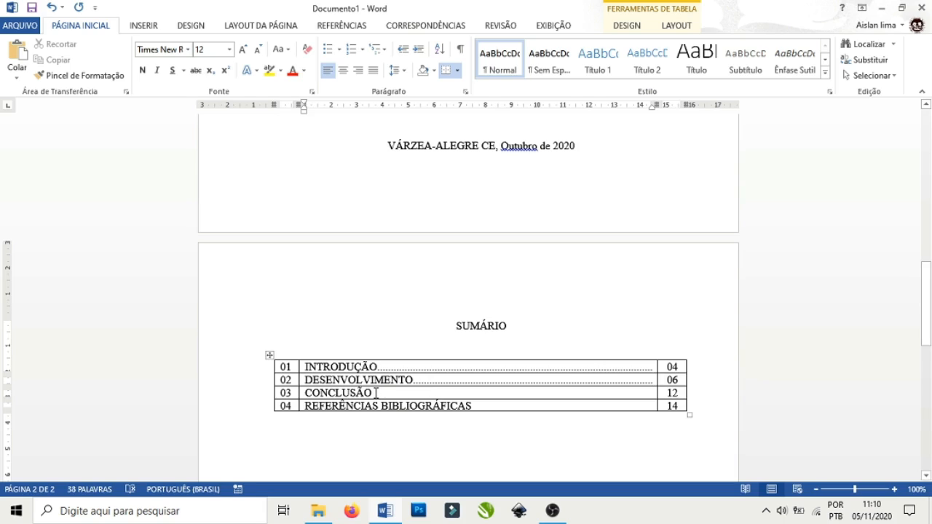
{"action": "type", "text": "......."}
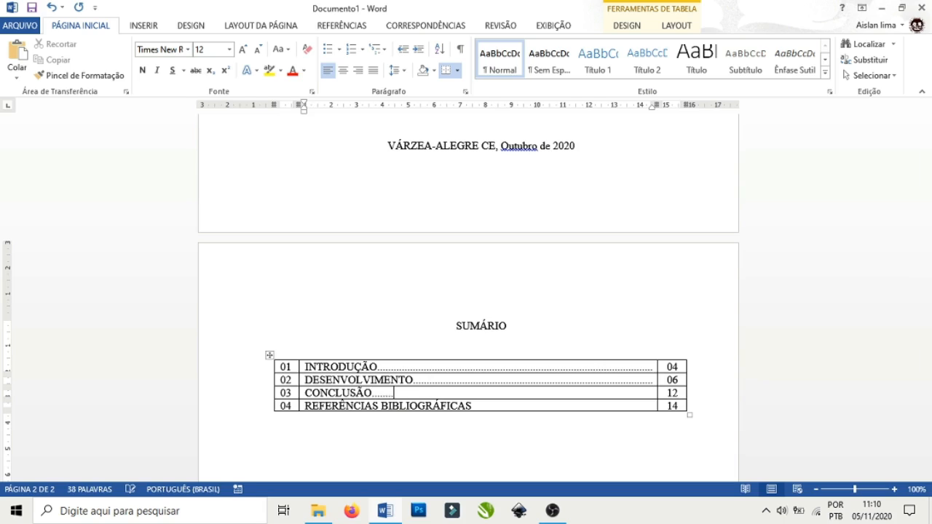
{"action": "type", "text": "............................................................"}
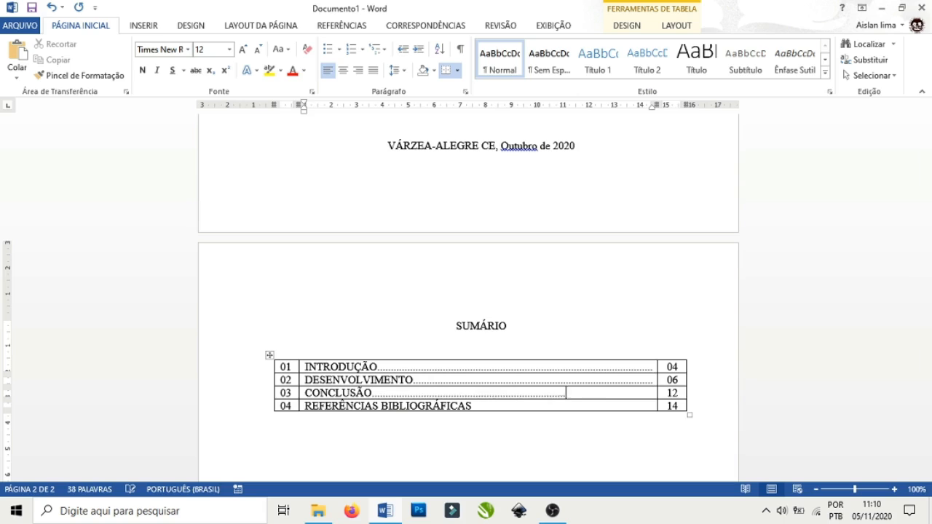
{"action": "type", "text": "...................................."}
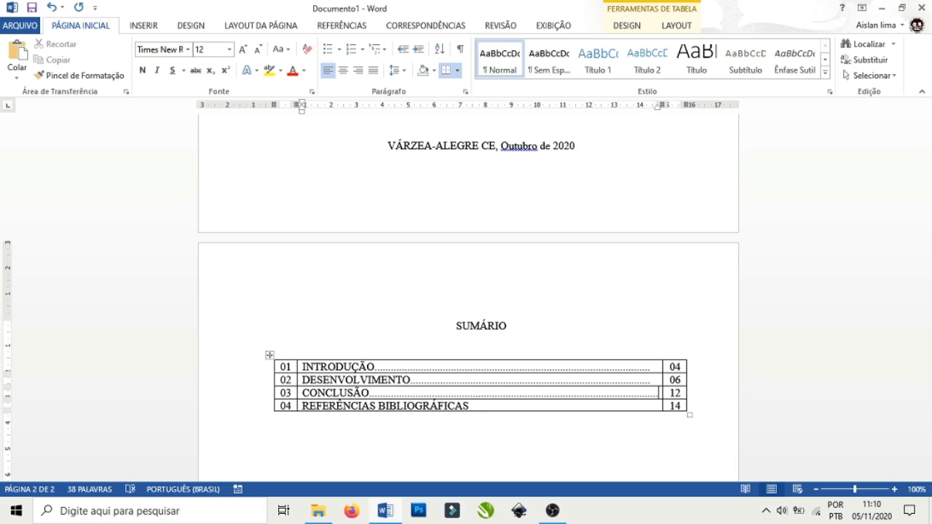
{"action": "key", "text": "BackSpace"}
{"action": "key", "text": "BackSpace"}
{"action": "key", "text": "BackSpace"}
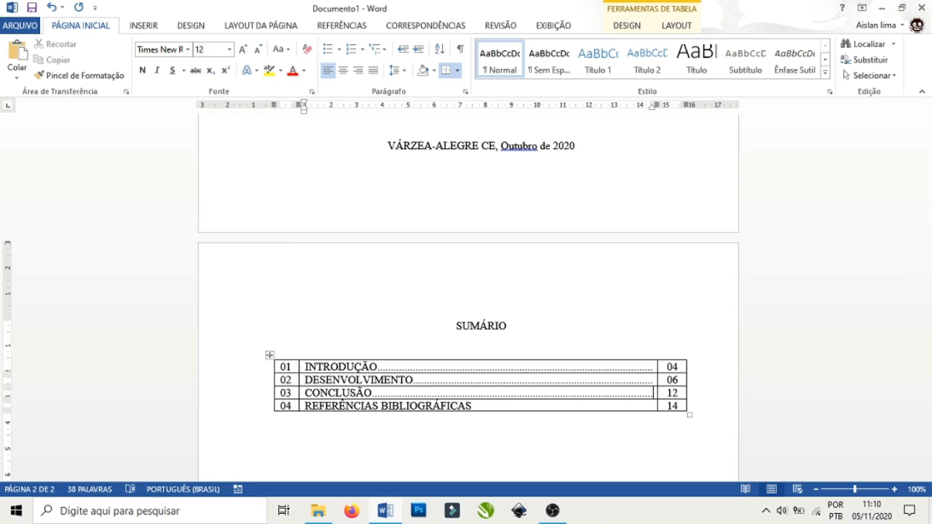
{"action": "left_click", "coordinate": [492, 407]}
{"action": "type", "text": "......................................................................"}
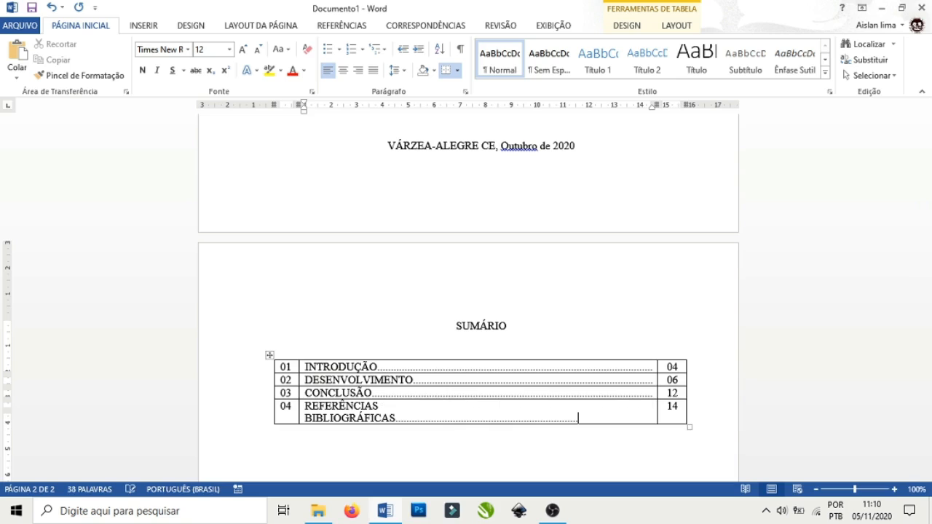
{"action": "key", "text": "BackSpace"}
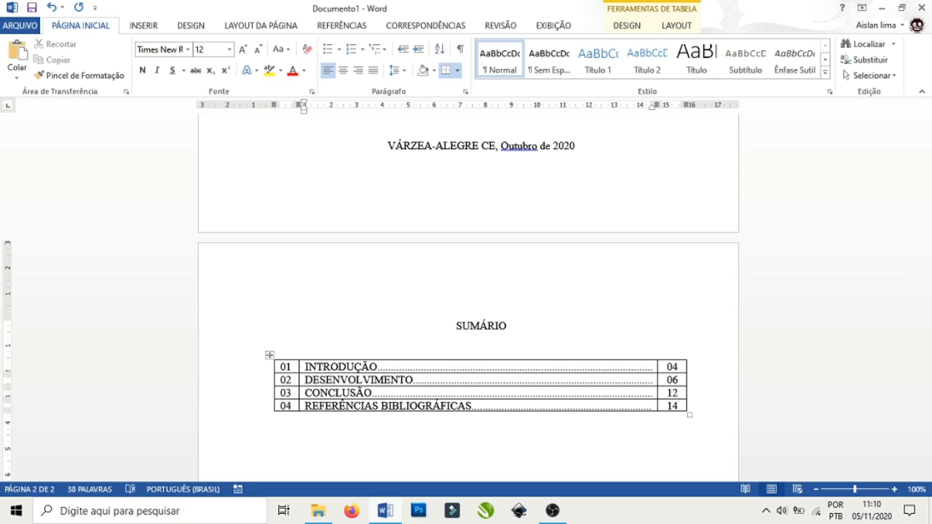
{"action": "left_click", "coordinate": [462, 436]}
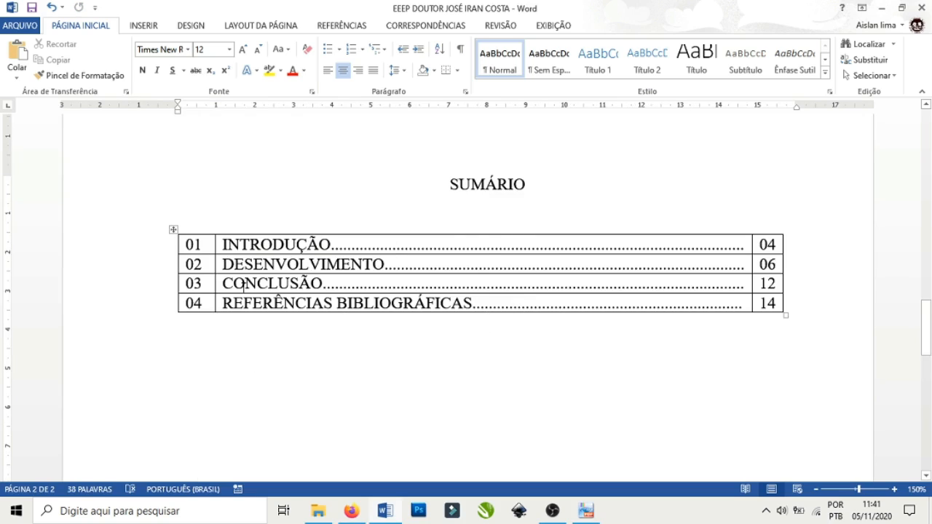
Select the whole SUMÁRIO table using its top-left move handle.
{"action": "left_click", "coordinate": [173, 230]}
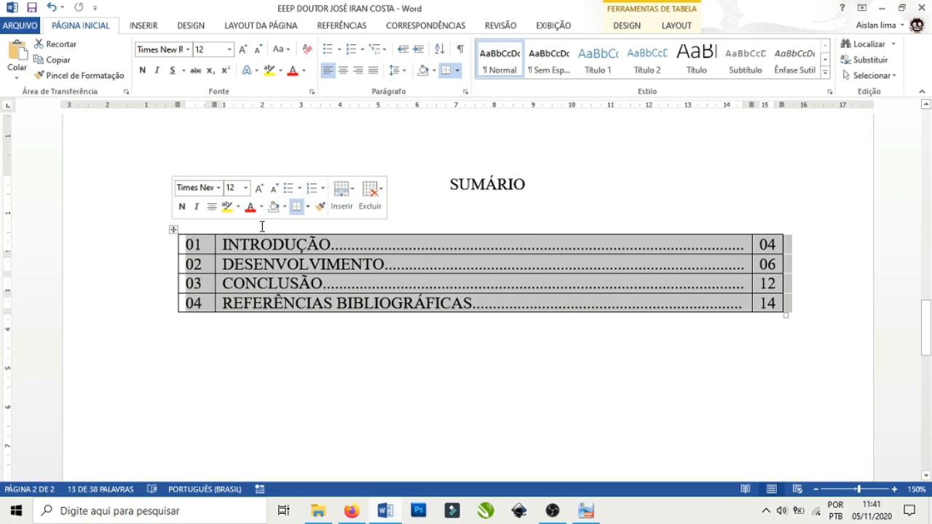
Apply the no-border option to the SUMÁRIO table from the borders list.
{"action": "left_click", "coordinate": [308, 208]}
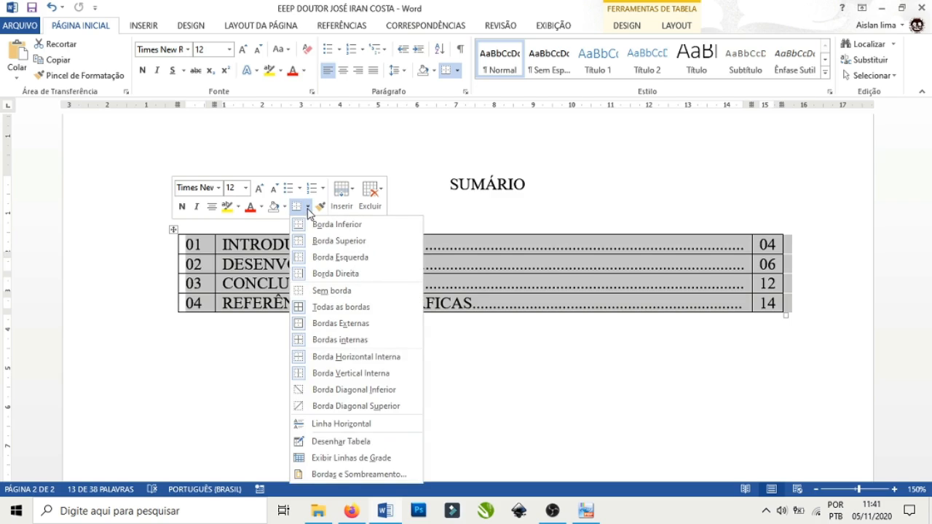
{"action": "left_click", "coordinate": [328, 297]}
{"action": "left_click", "coordinate": [533, 361]}
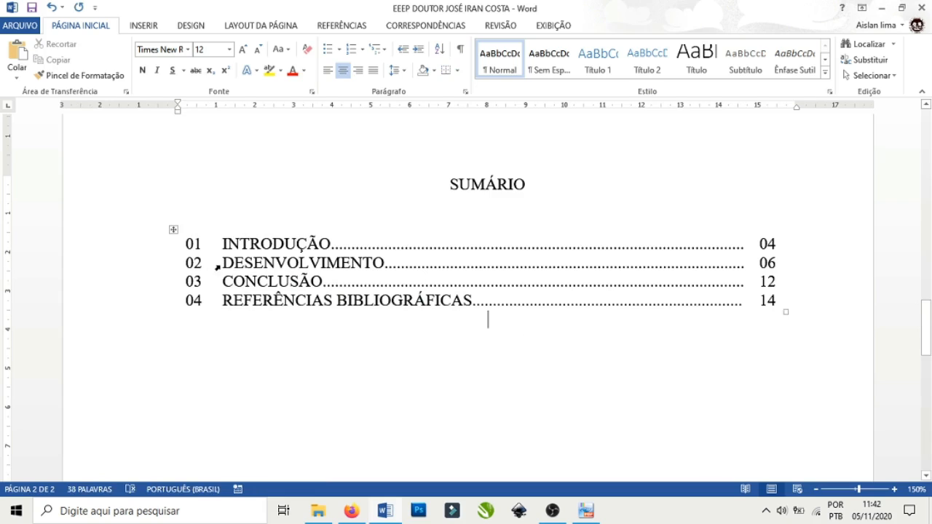
Undo the border removal, shift the table slightly right, and select the CONCLUSÃO cell.
{"action": "key", "text": "ctrl+z"}
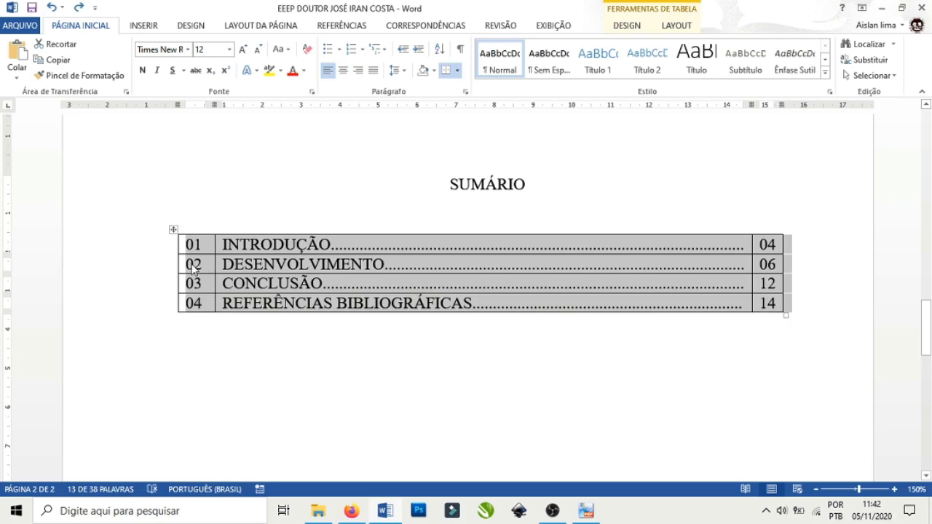
{"action": "left_click_drag", "start_coordinate": [178, 265], "coordinate": [196, 264]}
{"action": "left_click", "coordinate": [231, 283]}
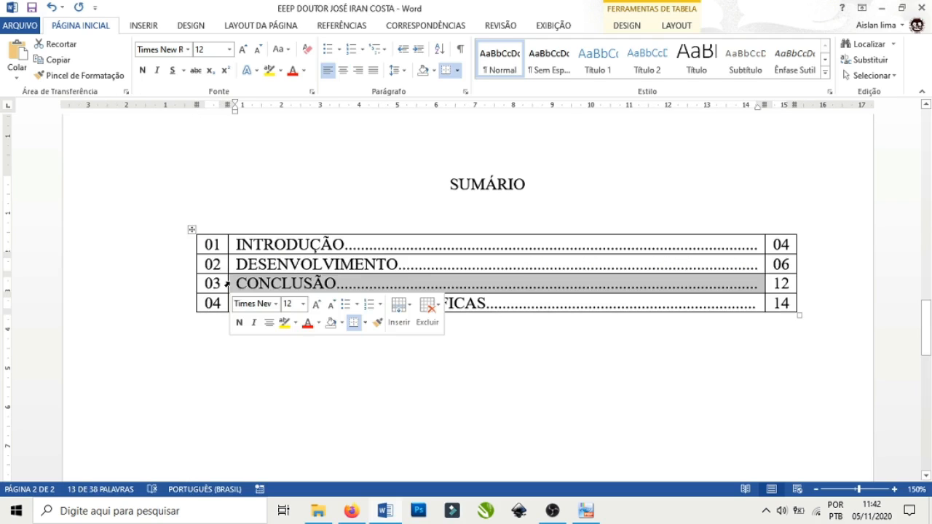